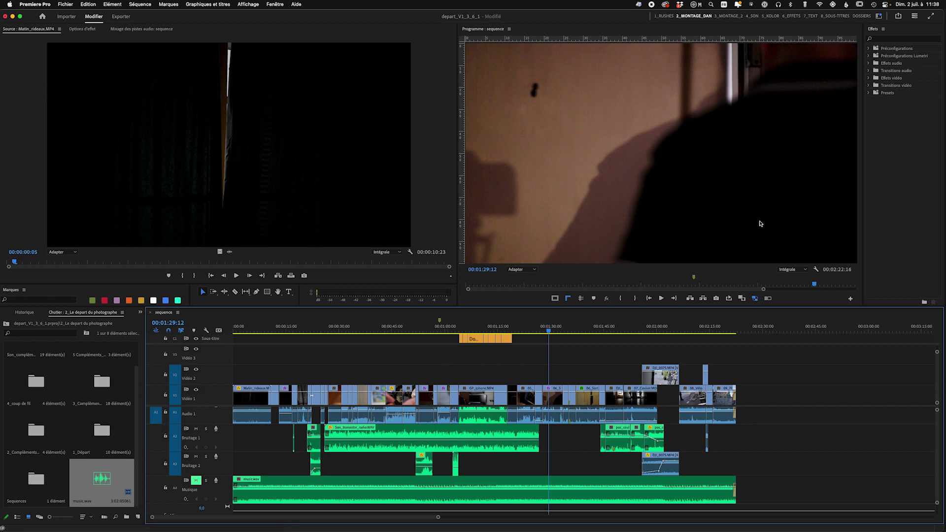
Step: Open the Libellés preferences and move the Préférences dialog higher on screen
left_click(30, 6)
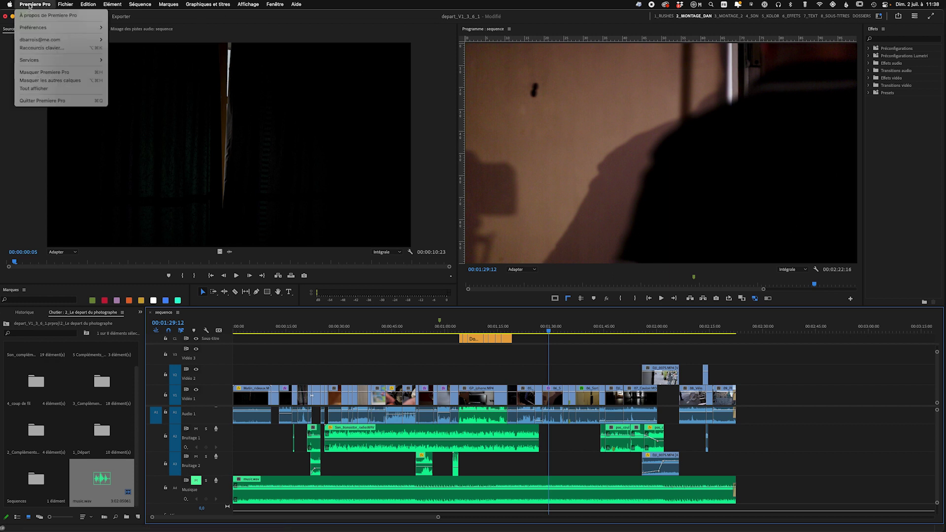
mouse_move(36, 28)
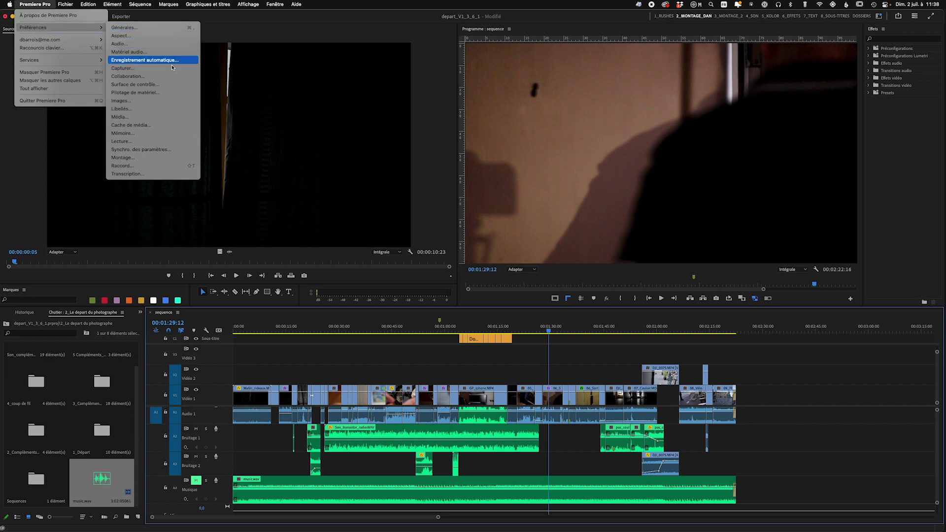
left_click(155, 109)
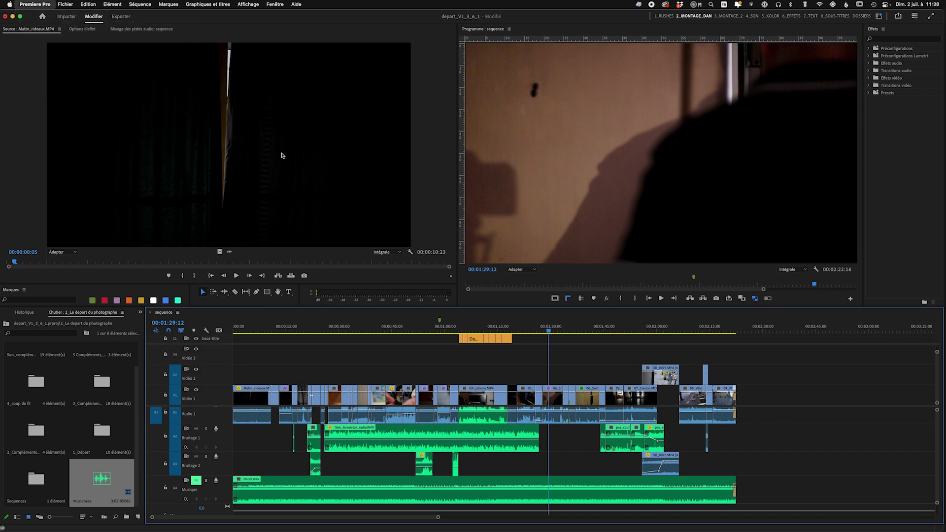
left_click_drag(465, 160, 471, 55)
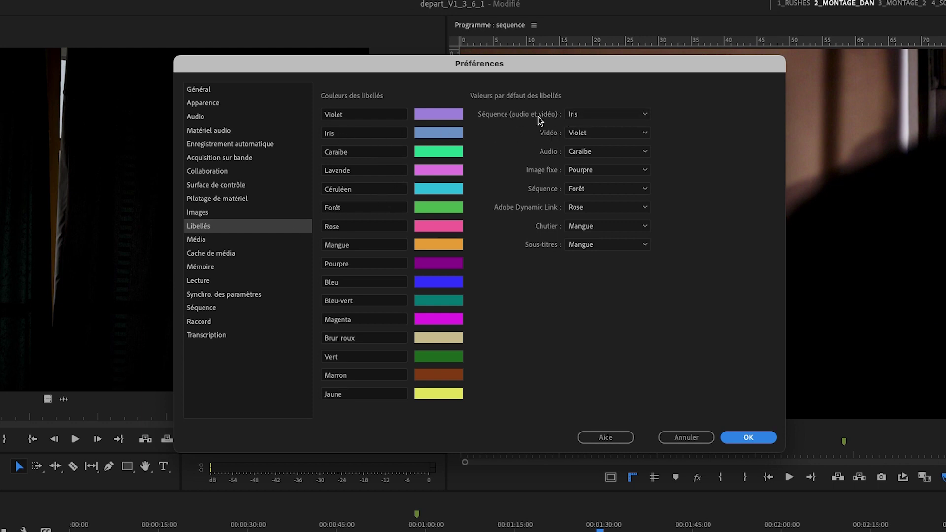
Step: Rename the Iris label to 'vidéo synchro' and Violet to 'plans seuls'
left_click(351, 134)
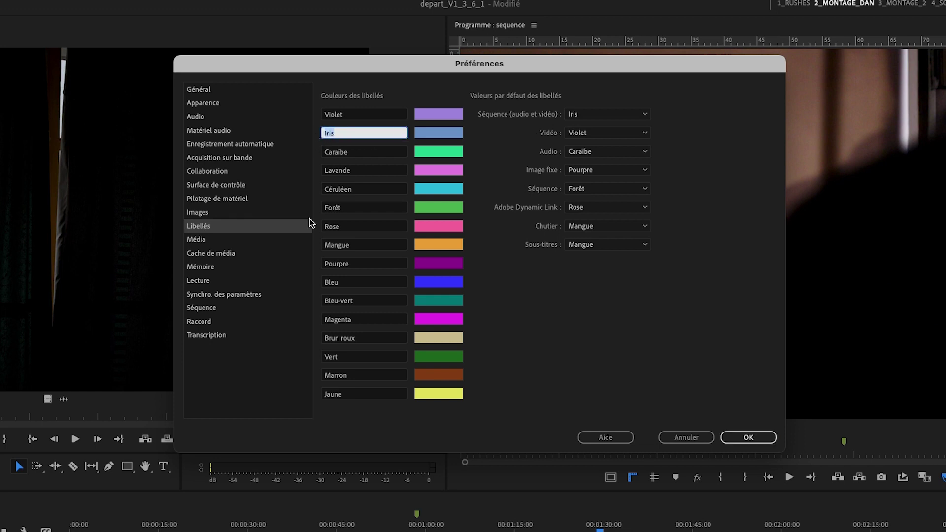
type("vidéo synchro")
left_click(354, 114)
double_click(354, 114)
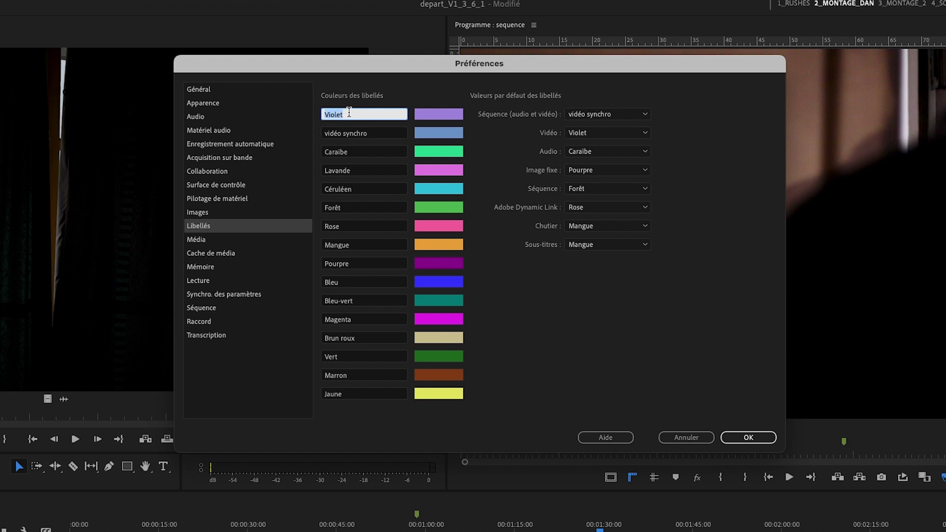
type("plans seuls")
Step: Rename Caraïbe to 'Audio' and Vert to 'Musique', fixing a typo
left_click(360, 153)
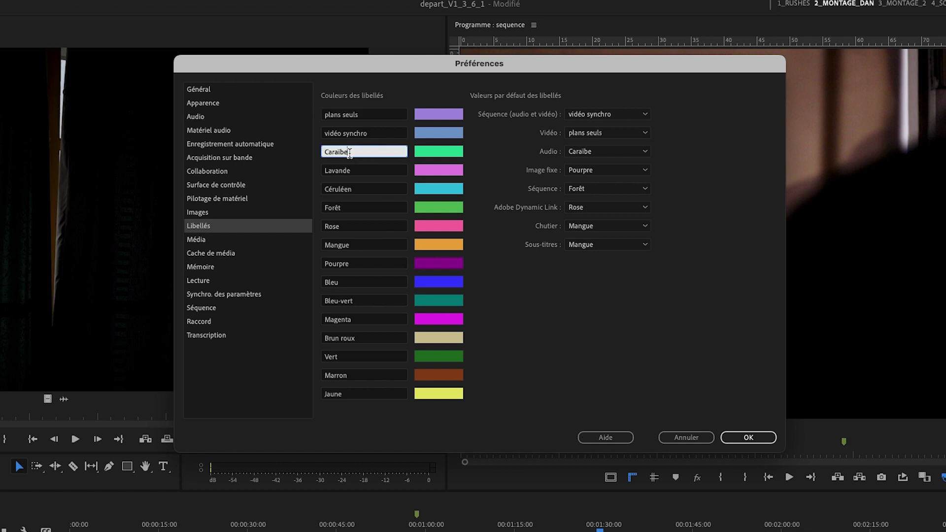
left_click_drag(355, 151, 297, 154)
type("Audio")
left_click(344, 357)
left_click_drag(366, 356, 295, 357)
type("M")
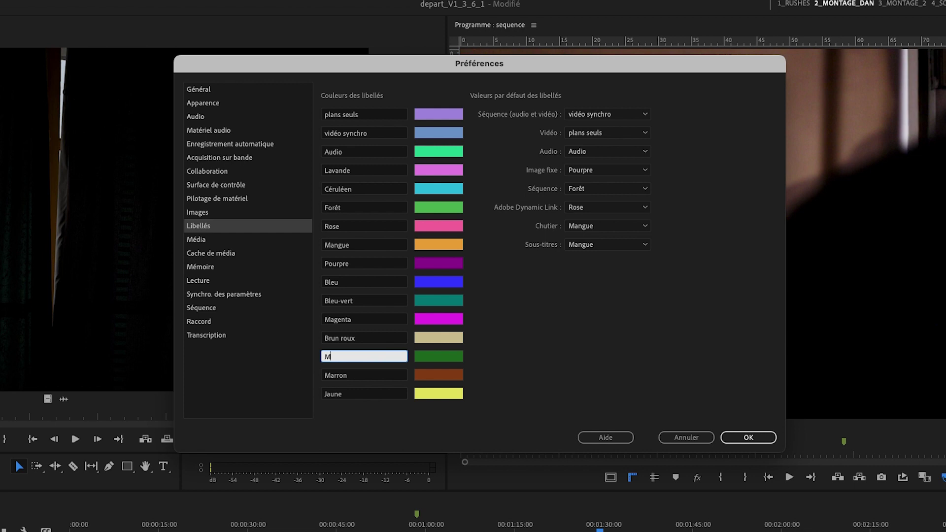
type("usique")
left_click(339, 357)
key("BackSpace")
Step: Rename the Mangue label to 'sous-titres'
left_click(351, 245)
double_click(349, 243)
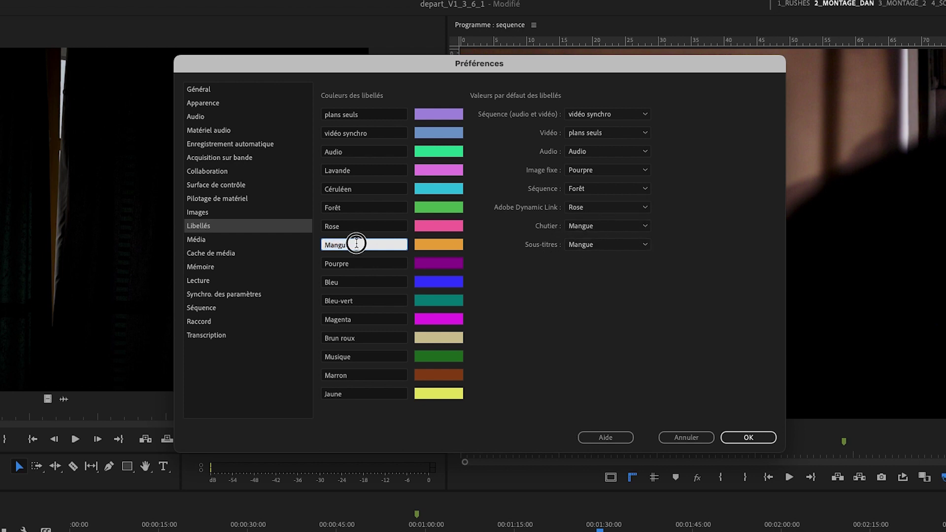
type("sous")
Step: Confirm the sous-titres name and set the Chutier default label to Marron
left_click(412, 255)
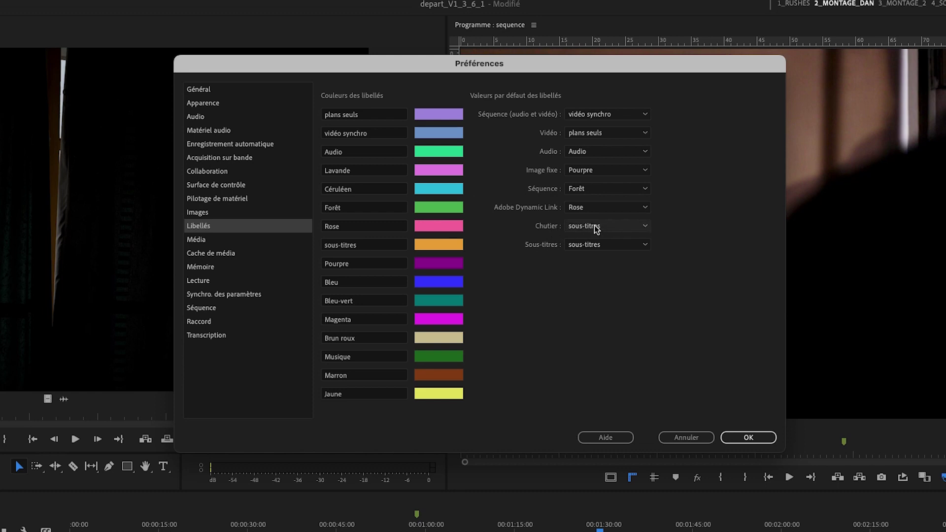
left_click(596, 227)
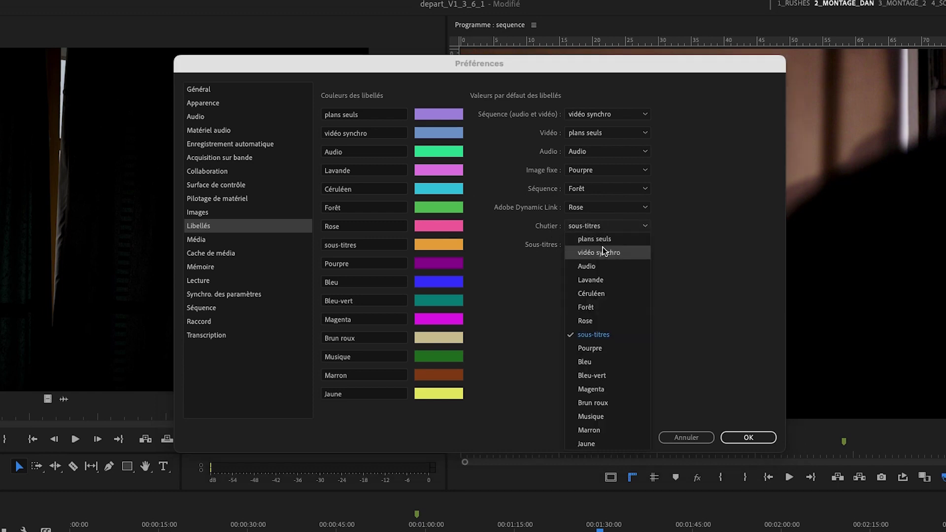
left_click(615, 380)
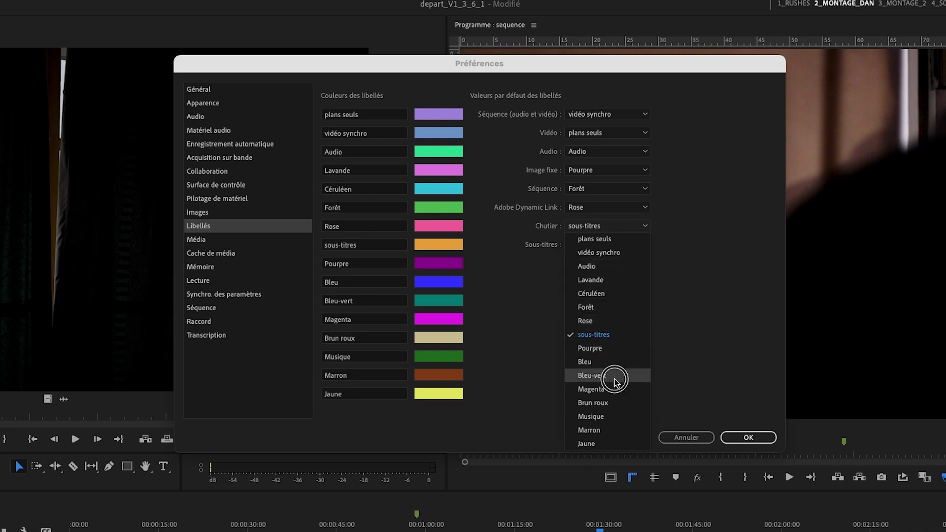
left_click(610, 225)
left_click(601, 430)
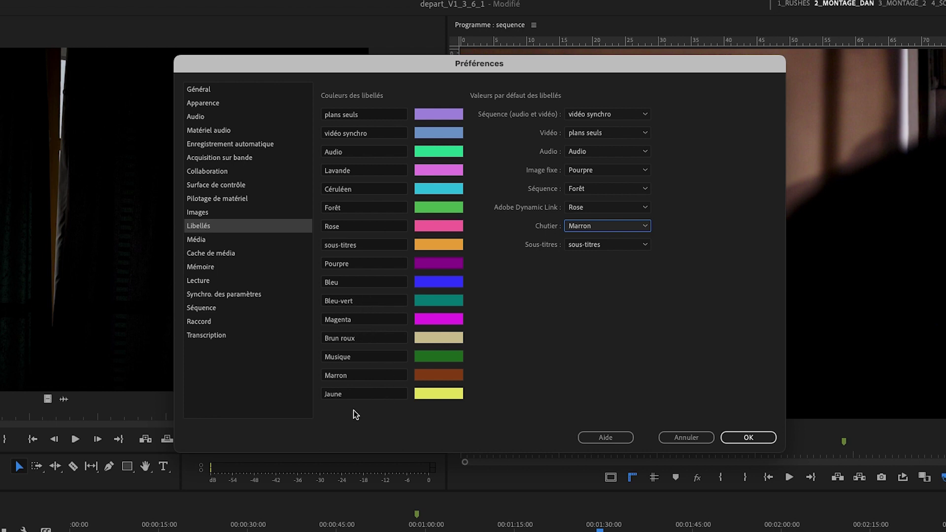
Step: Rename Jaune to 'Textes - Graphiques', fixing a typo, and rename Pourpre to 'Images fixes'
left_click(345, 394)
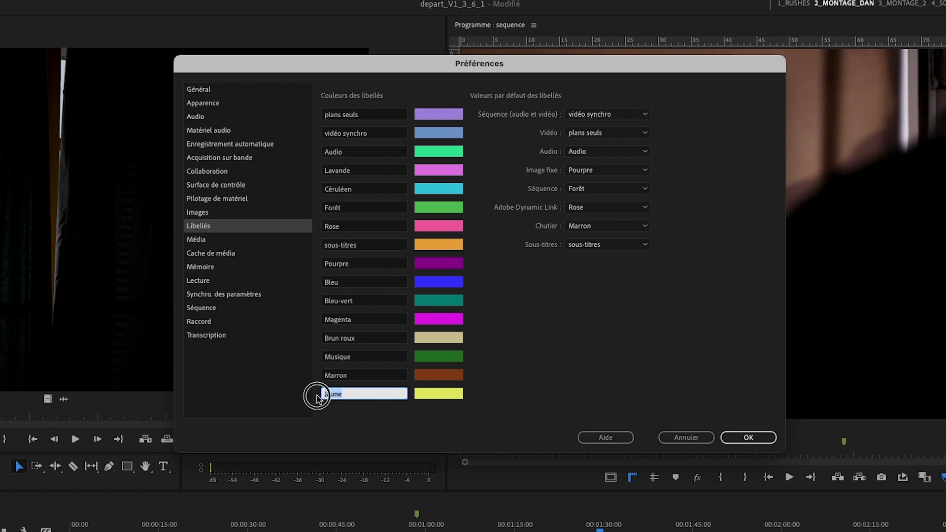
type("Textes - ")
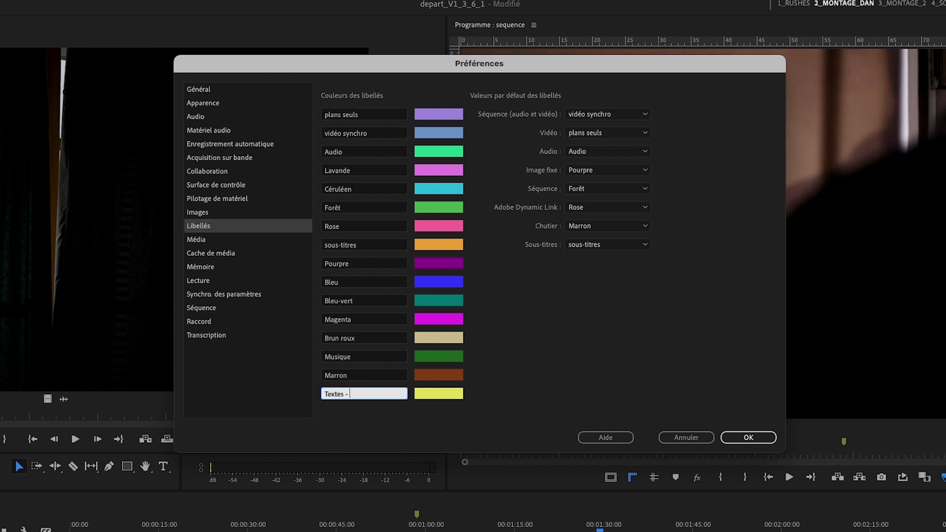
type("Graphii")
type("que")
left_click(370, 394)
key("BackSpace")
key("BackSpace")
left_click(522, 381)
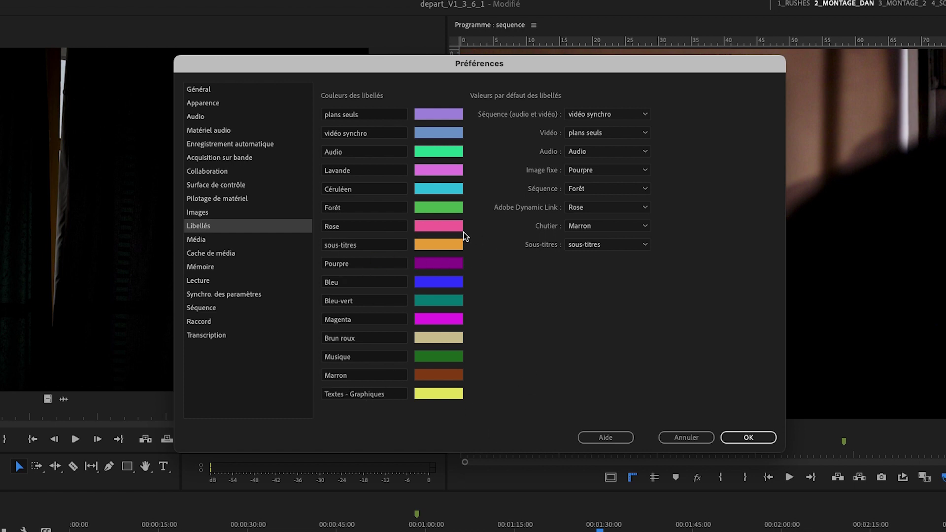
double_click(356, 264)
type("Images fixes")
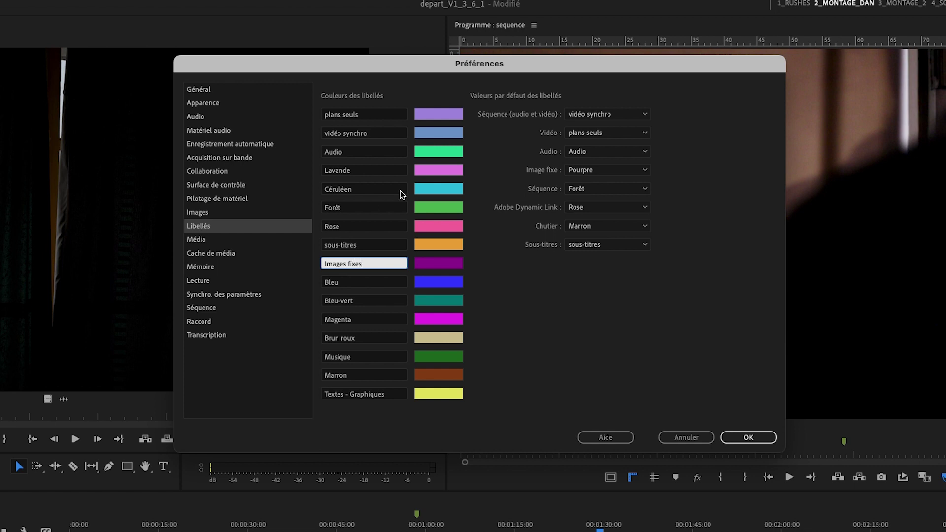
Step: Change the Images fixes label colour from dark purple to a brighter magenta
left_click(435, 265)
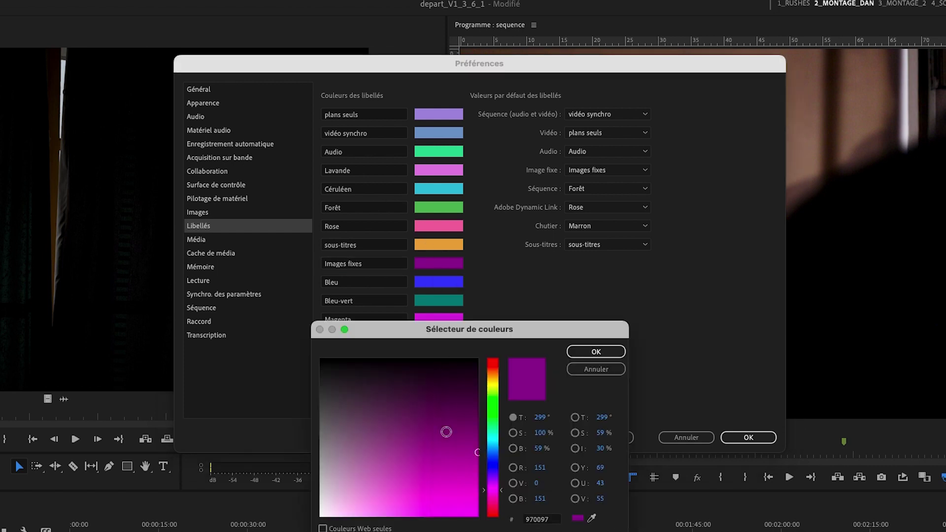
left_click(478, 467)
left_click_drag(479, 467, 478, 489)
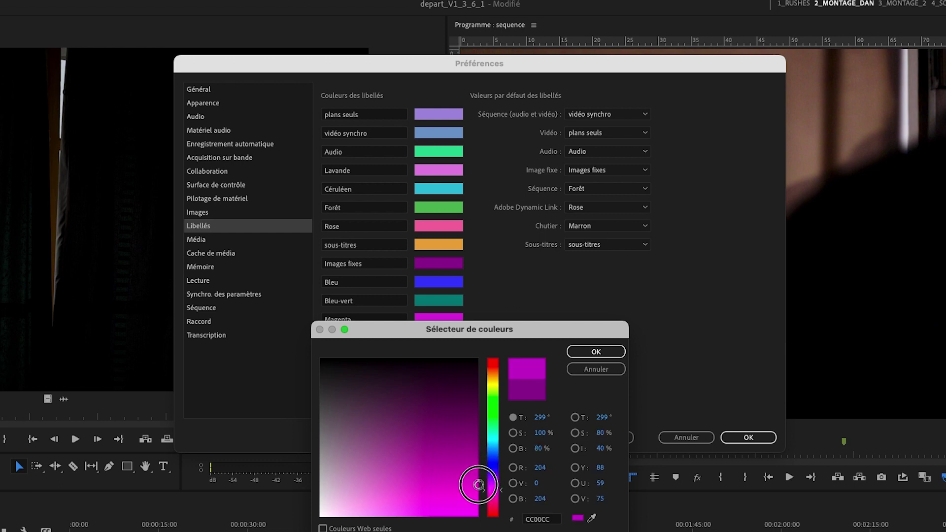
left_click(614, 352)
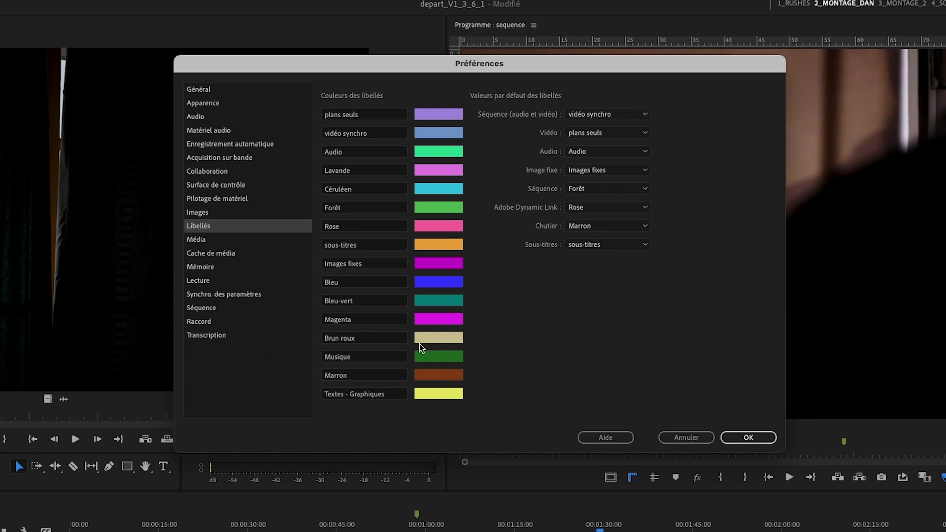
Step: Save the label preferences and give the music.wav clip the Musique label
left_click(745, 436)
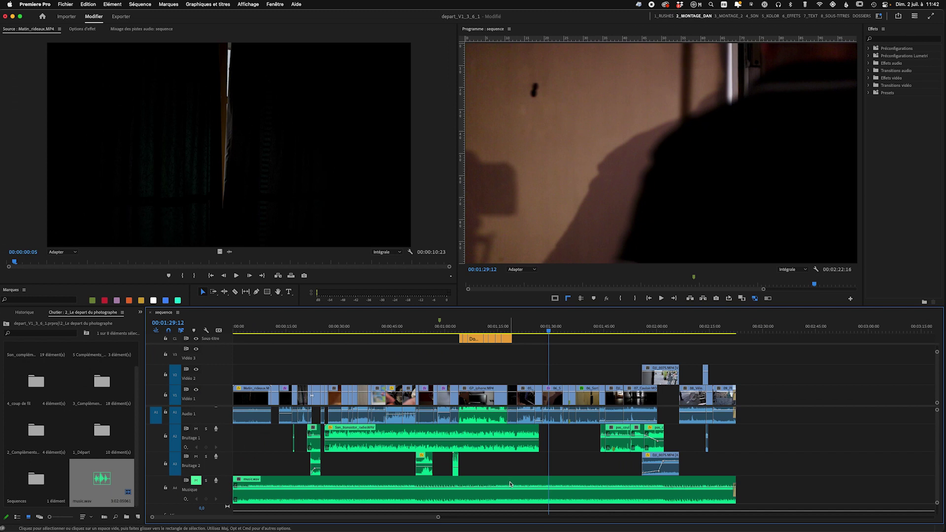
right_click(510, 484)
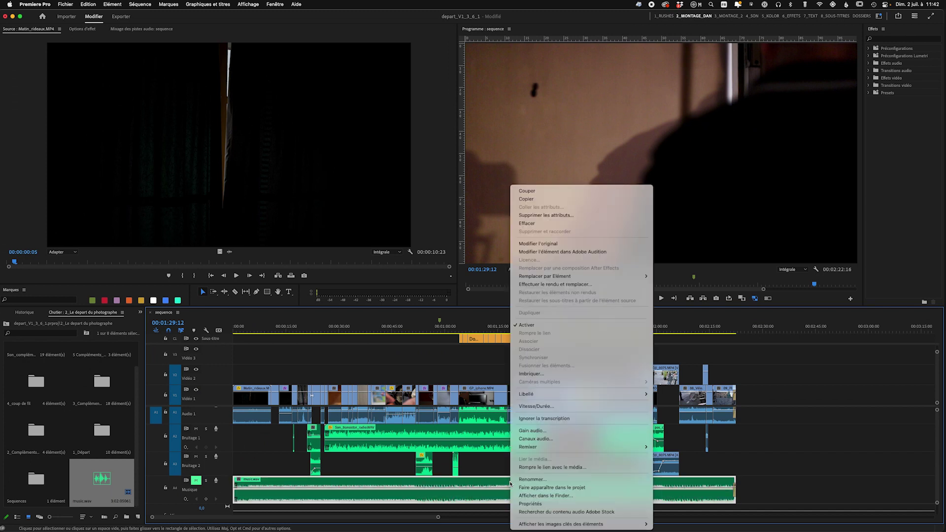
mouse_move(537, 395)
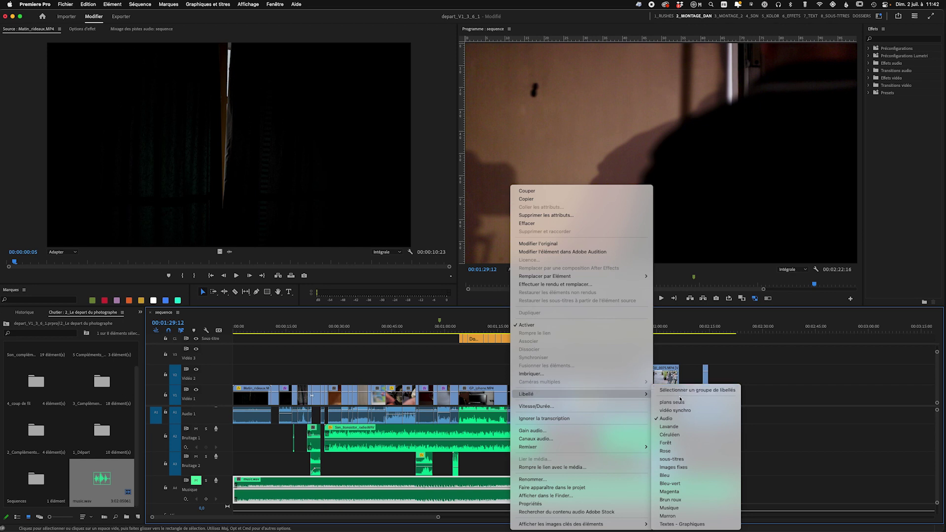
left_click(674, 510)
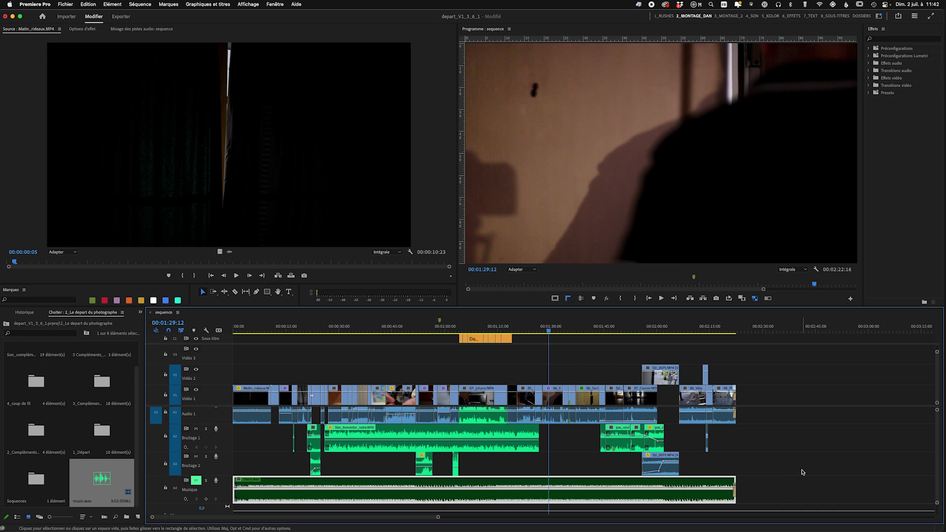
left_click(803, 473)
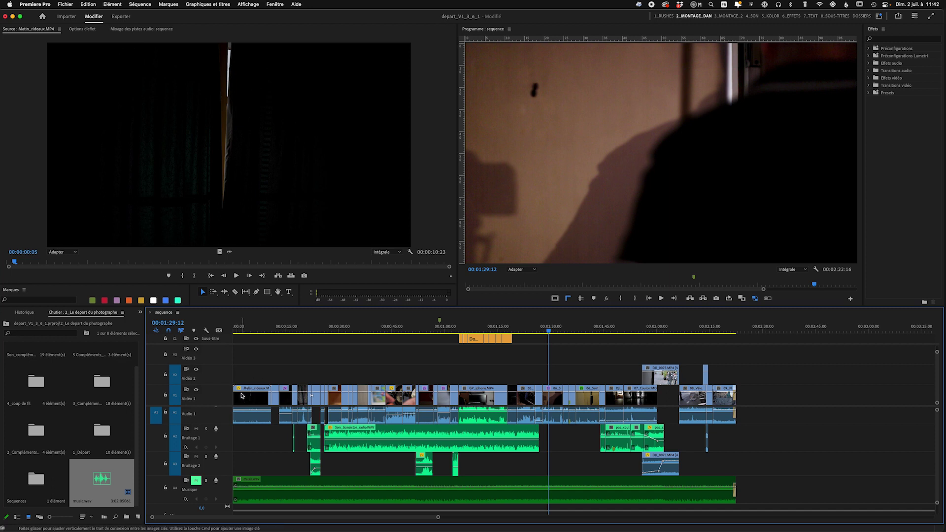
Step: Give the first Vidéo 1 clip, Matin_rideaux, the Textes - Graphiques label
right_click(244, 394)
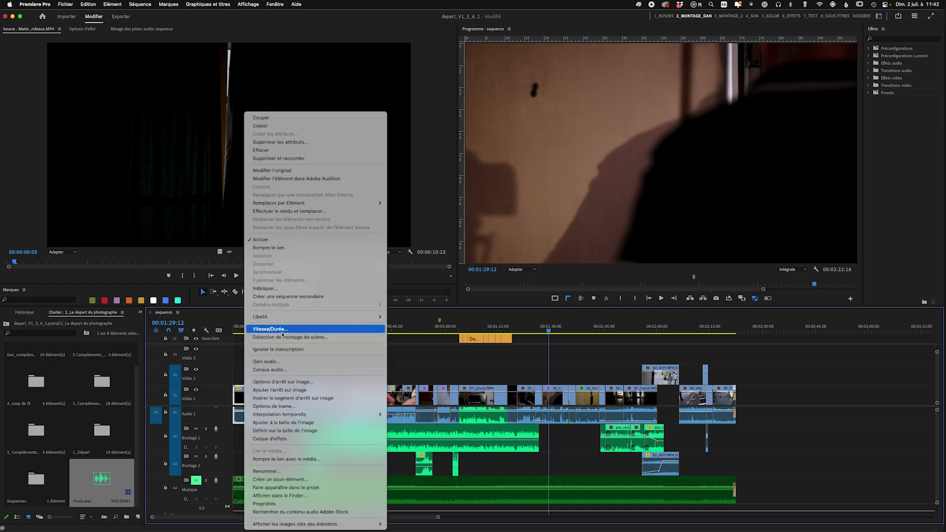
mouse_move(287, 321)
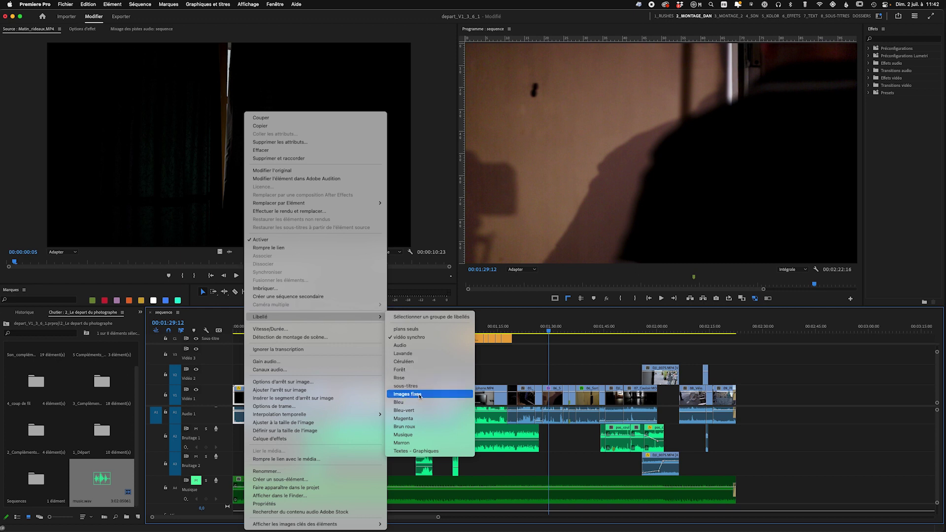
left_click(420, 451)
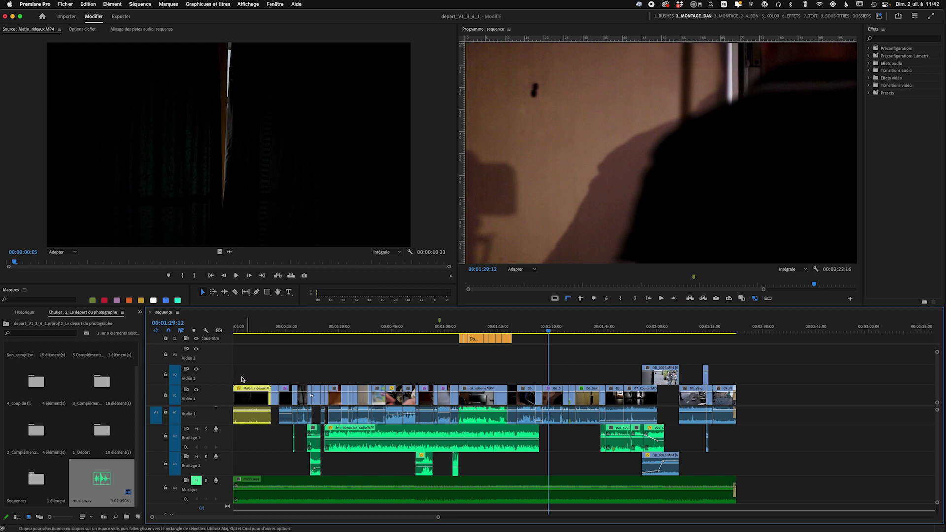
Step: Relabel the Matin_rideaux clip as plans seuls
left_click(254, 394)
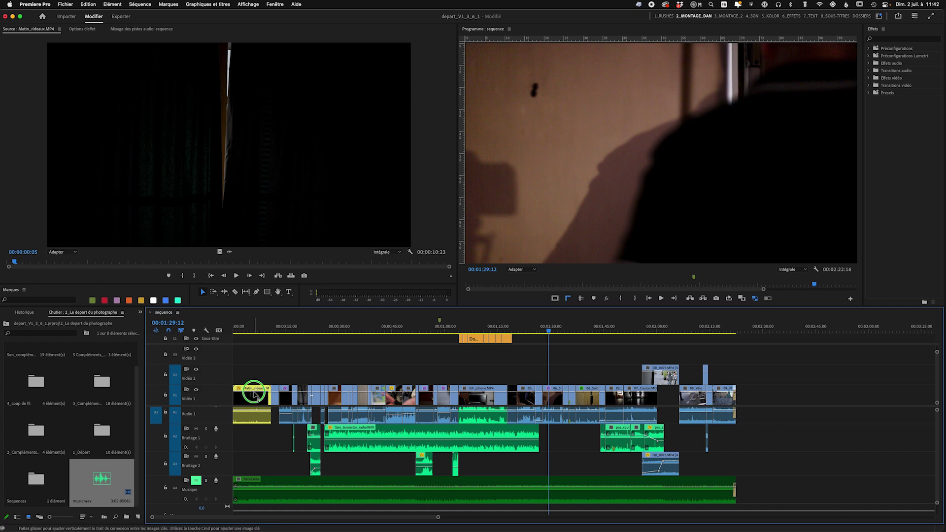
right_click(254, 394)
mouse_move(292, 318)
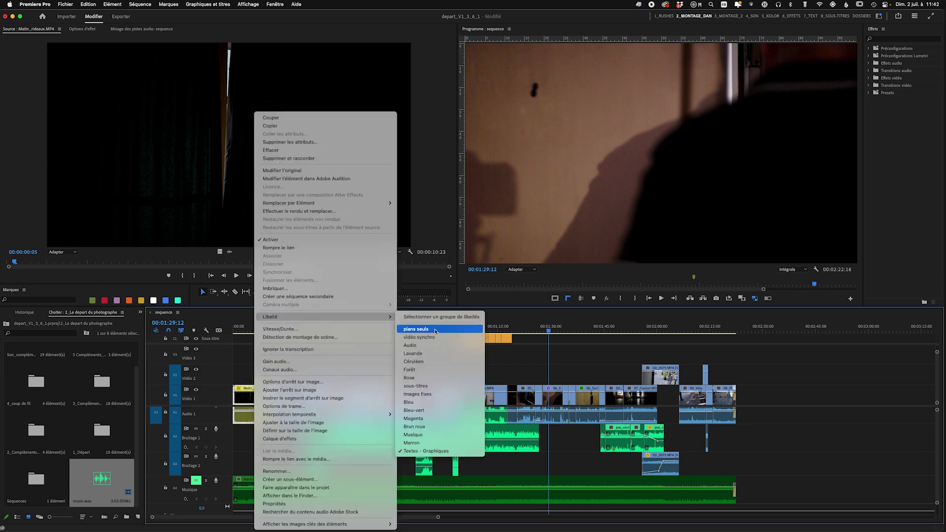
left_click(418, 337)
left_click(441, 370)
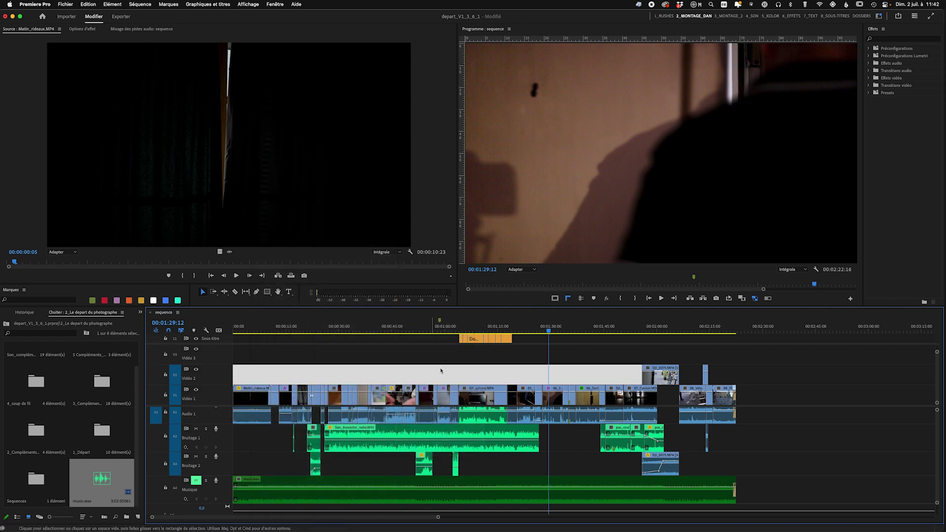
left_click(817, 416)
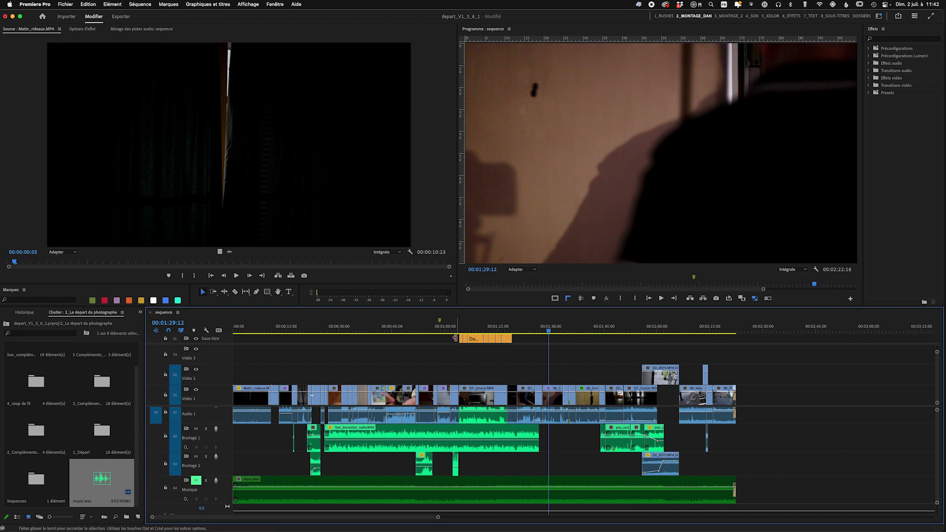
Step: Give the GP_iphone.MP4 clip on Vidéo 1 an orange label
left_click_drag(460, 339, 508, 348)
left_click(481, 398)
right_click(479, 391)
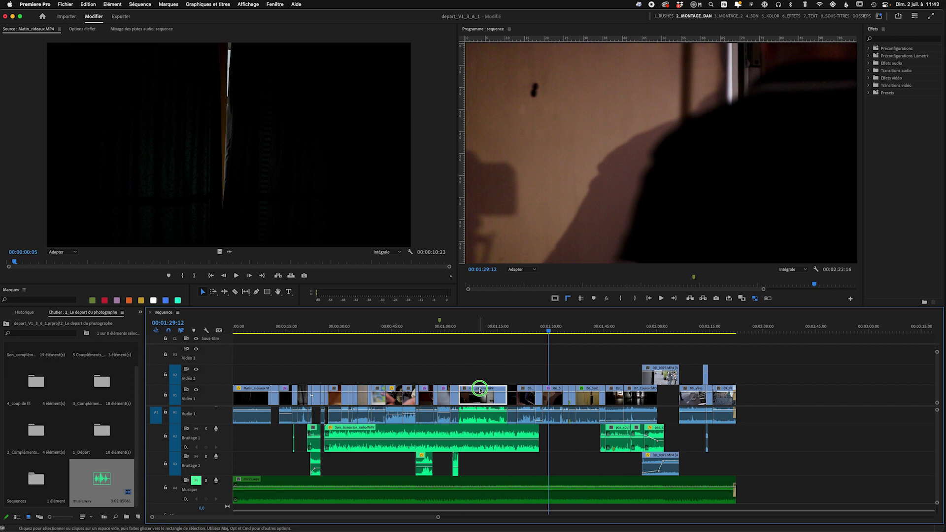
mouse_move(522, 365)
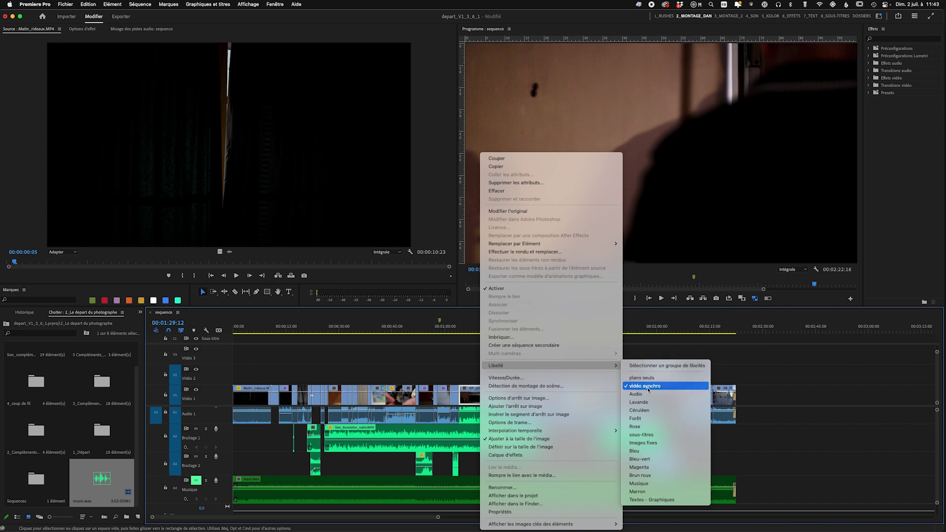
left_click(648, 435)
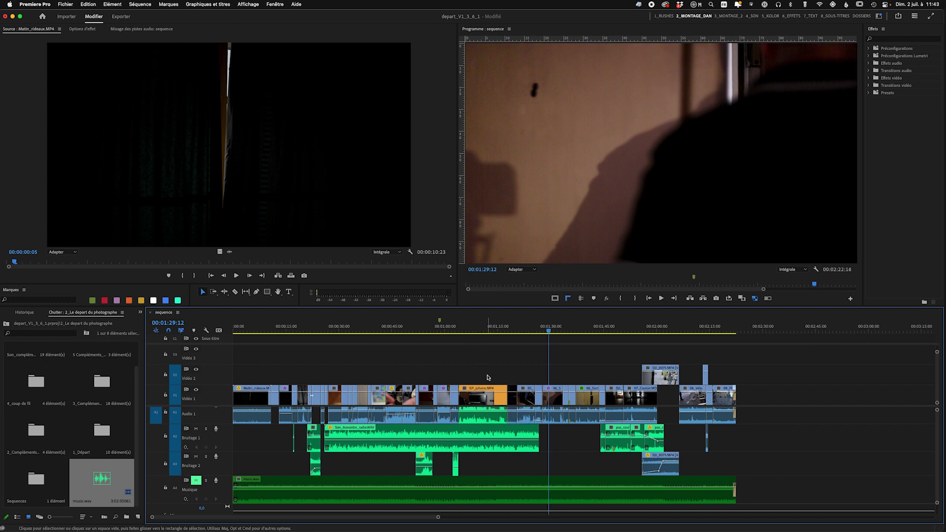
mouse_move(489, 388)
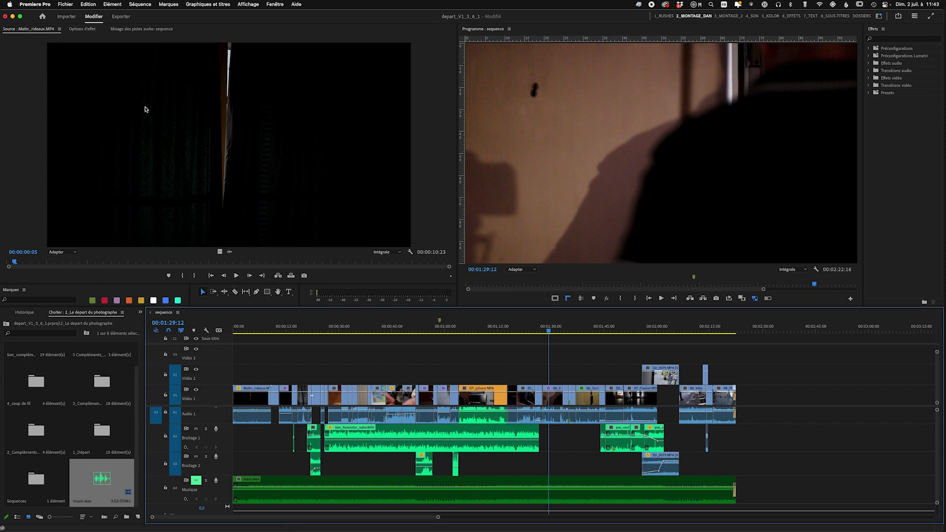
Step: Open the keyboard shortcuts editor and filter commands by 'lib'
left_click(32, 6)
mouse_move(36, 29)
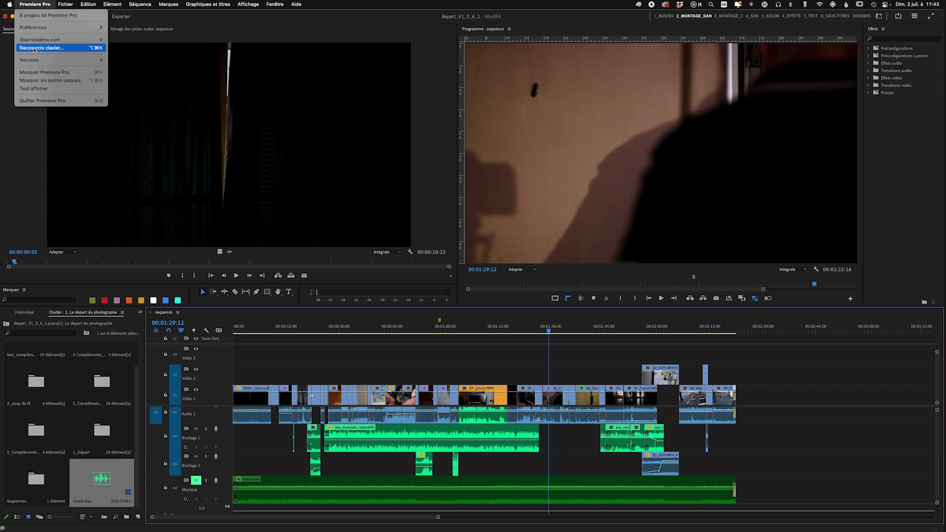
left_click(35, 49)
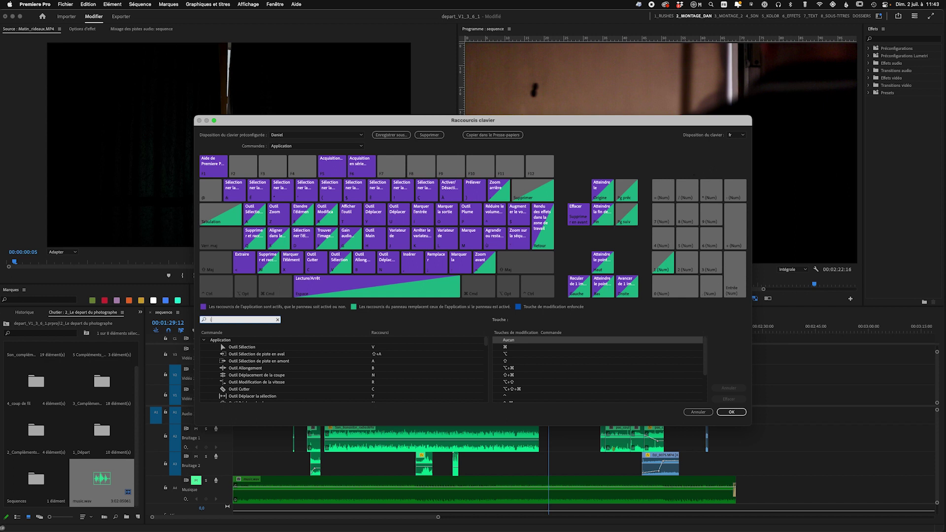
type("lib")
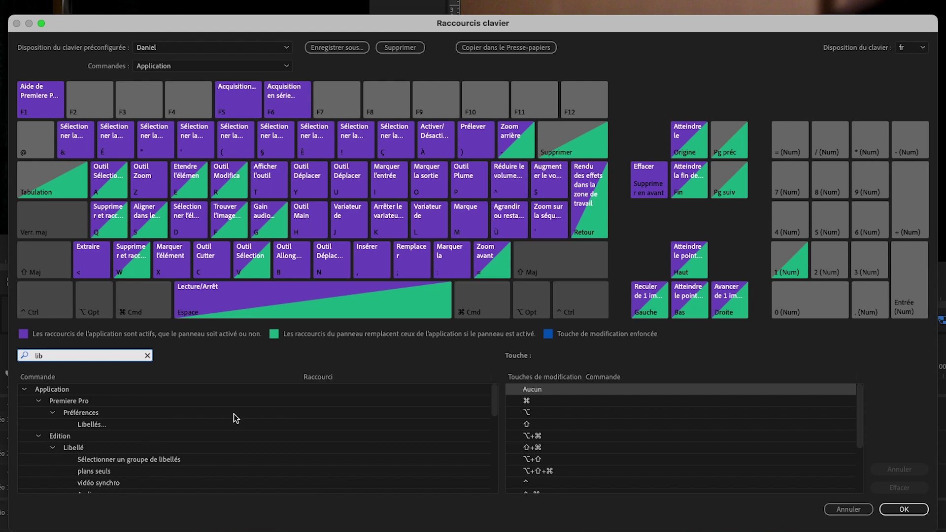
scroll(234, 418, "down", 3)
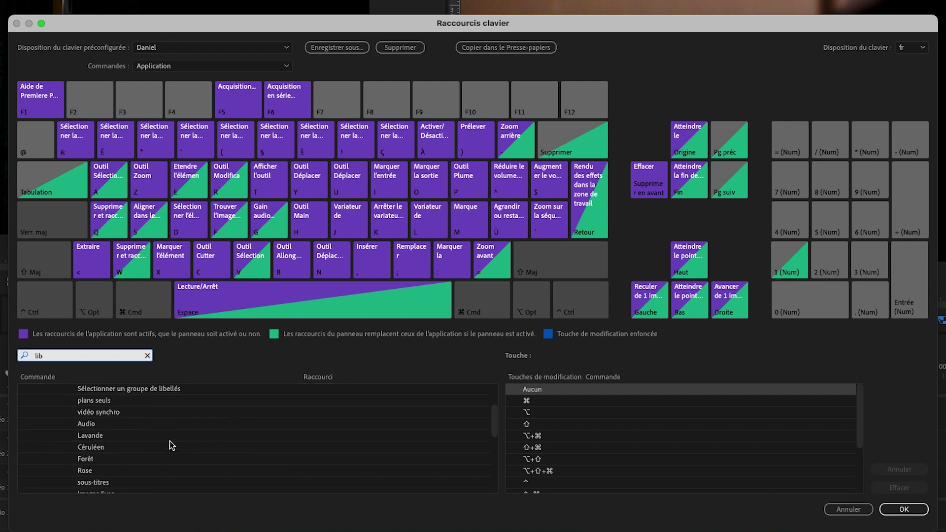
scroll(193, 448, "down", 2)
scroll(193, 449, "down", 2)
scroll(193, 448, "down", 2)
scroll(192, 448, "down", 1)
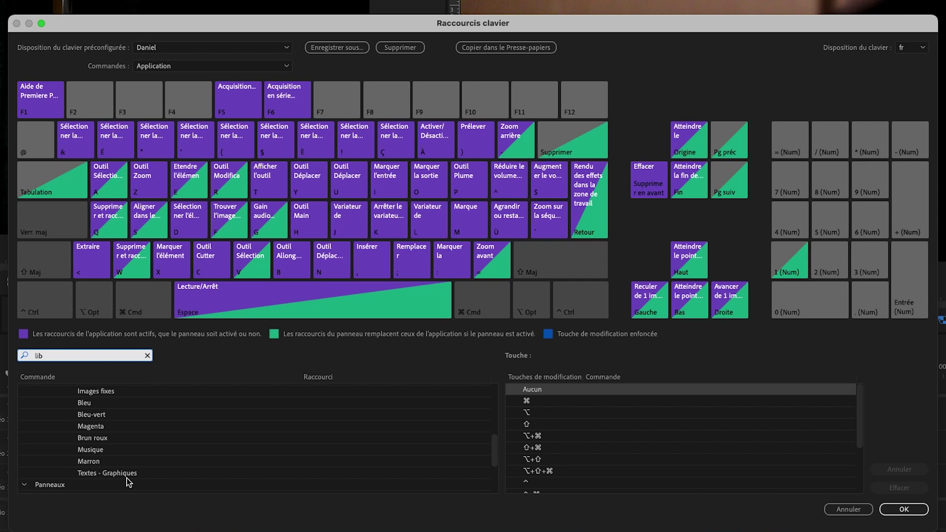
Step: Assign the Textes - Graphiques label command to 7 (Num)
left_click(319, 473)
left_click(319, 473)
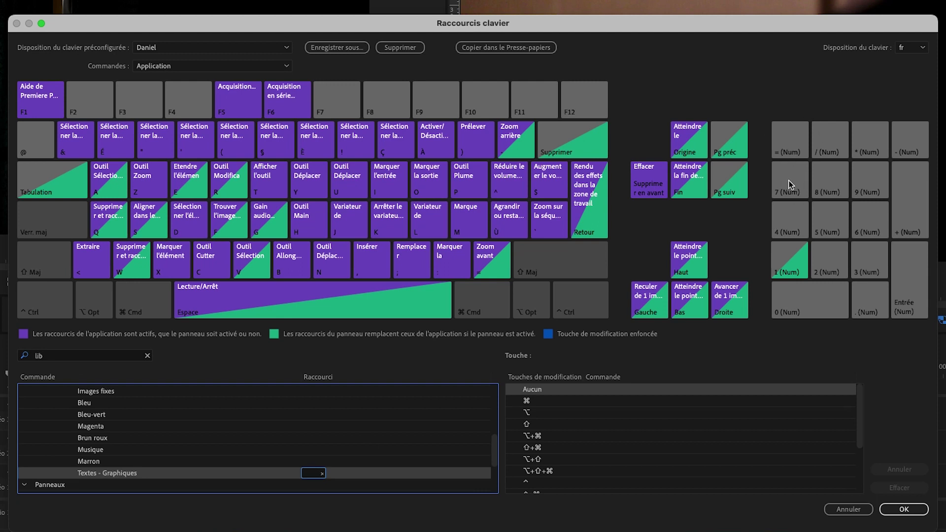
left_click(100, 473)
left_click(611, 236)
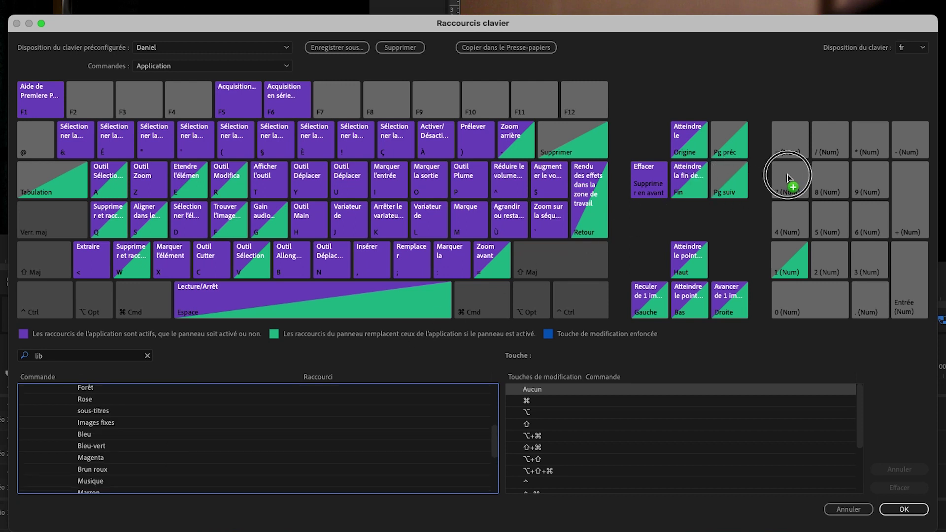
left_click_drag(611, 236, 788, 182)
Step: Assign sous-titres to 8 (Num) and Images fixes to 9 (Num)
scroll(254, 453, "down", 1)
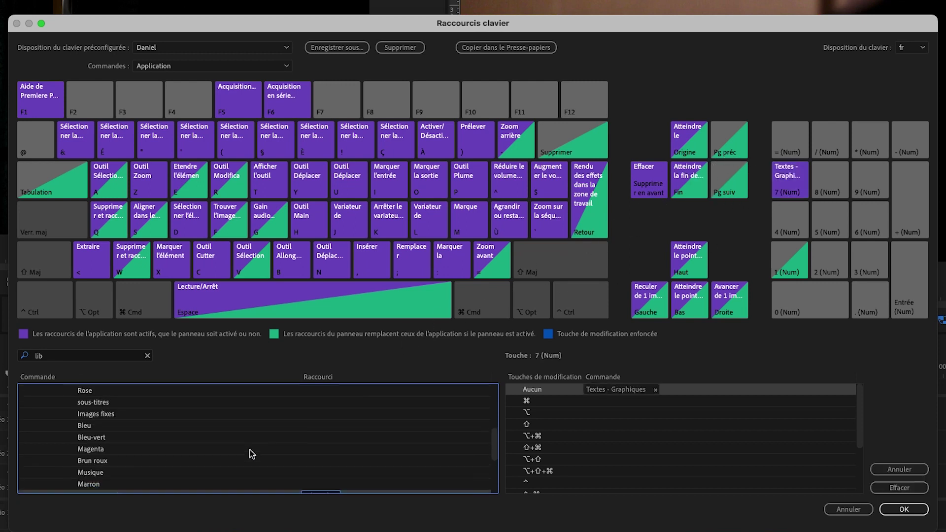
scroll(253, 453, "down", 3)
scroll(340, 452, "up", 1)
scroll(342, 453, "up", 1)
scroll(343, 453, "up", 1)
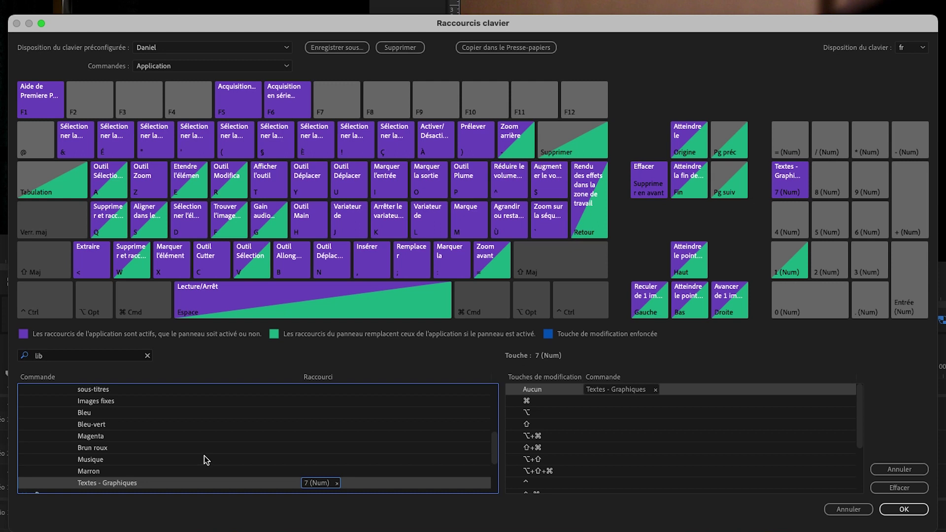
scroll(204, 456, "up", 1)
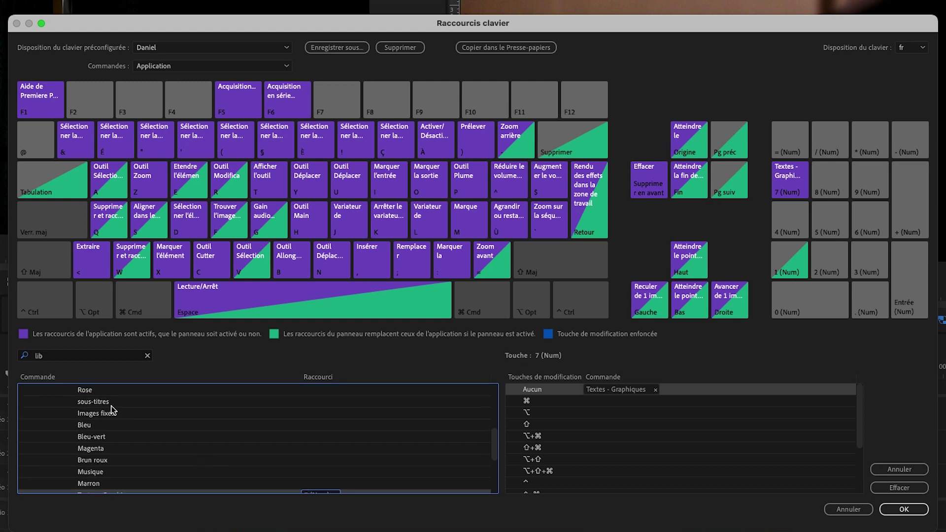
left_click_drag(93, 401, 830, 180)
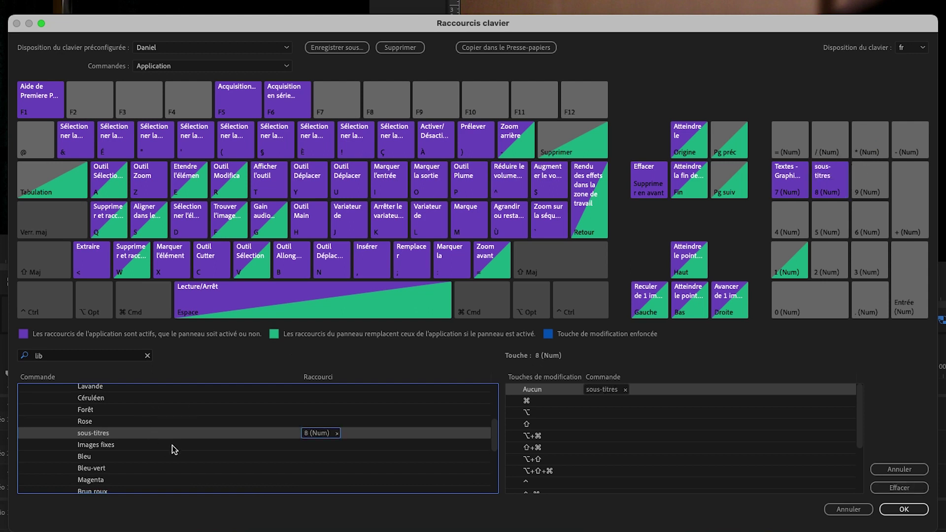
scroll(147, 449, "down", 1)
left_click_drag(111, 436, 868, 183)
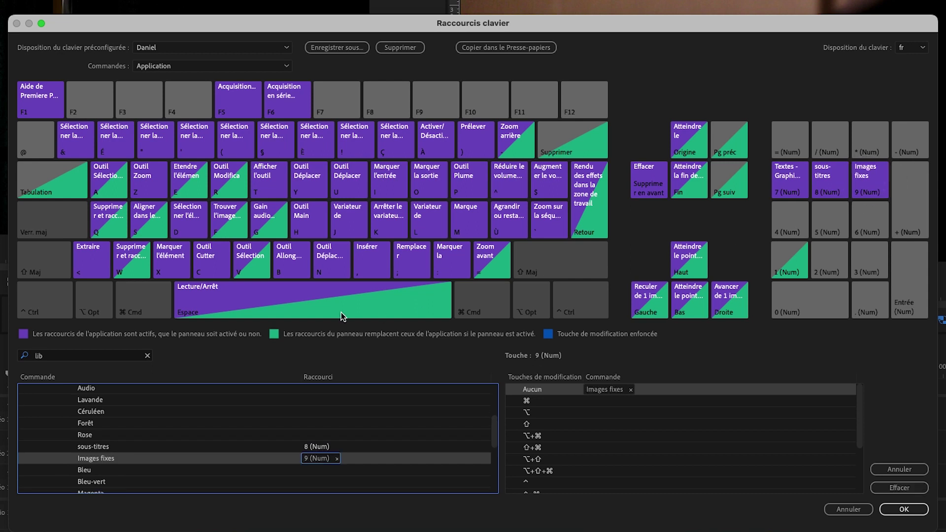
scroll(172, 418, "down", 1)
scroll(171, 433, "down", 1)
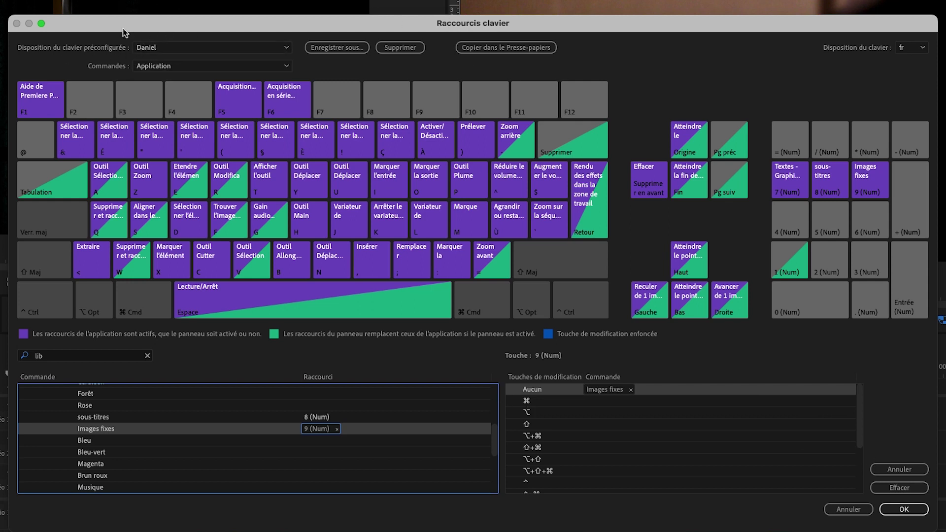
Step: Save the shortcuts over the existing custom preset name, replacing it, and close the editor
left_click(188, 49)
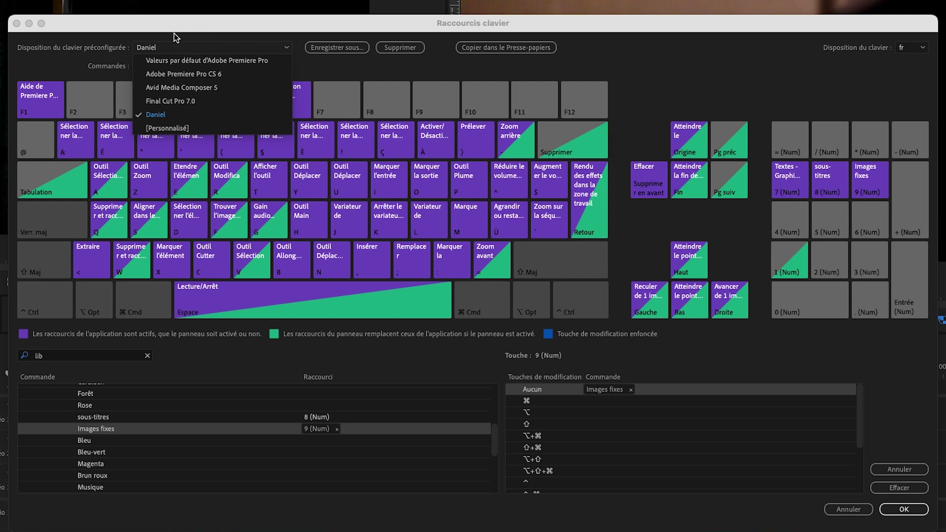
left_click(181, 37)
left_click(319, 49)
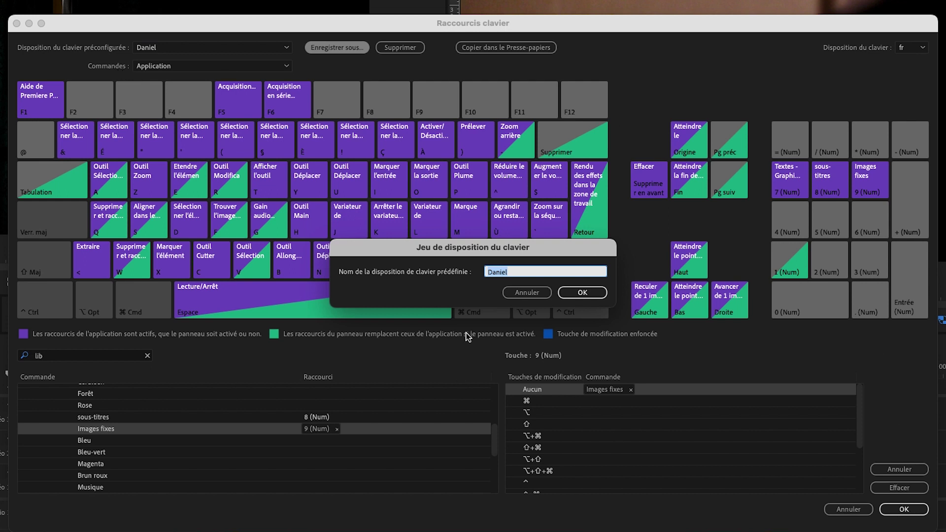
left_click(583, 294)
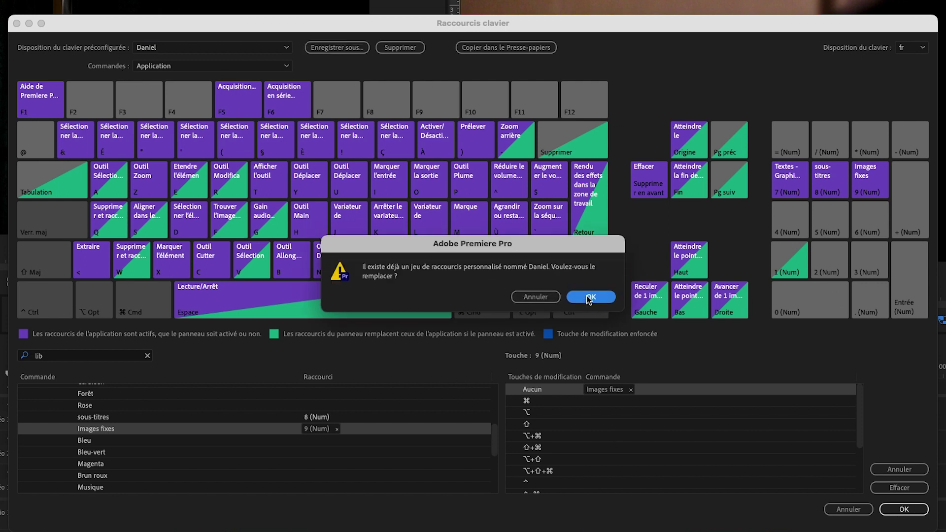
left_click(590, 297)
left_click(914, 514)
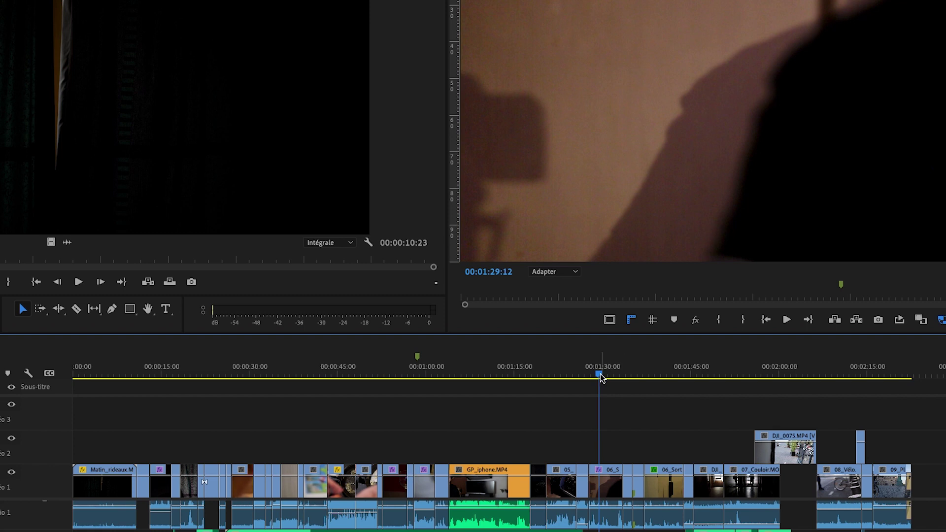
Step: Relabel Matin_rideaux, the last clip and nearby V1 clips via numpad shortcuts, then save depart_V1_3_6_1
left_click(101, 487)
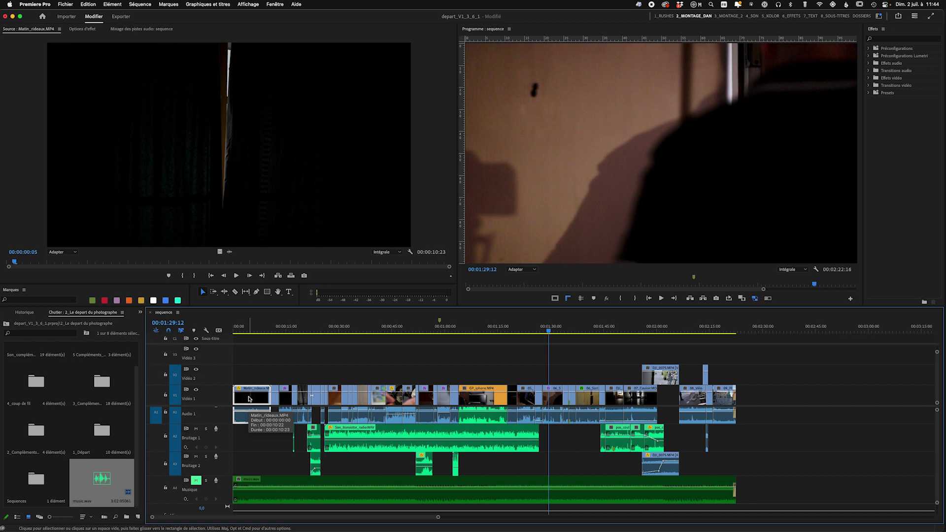
left_click(248, 399)
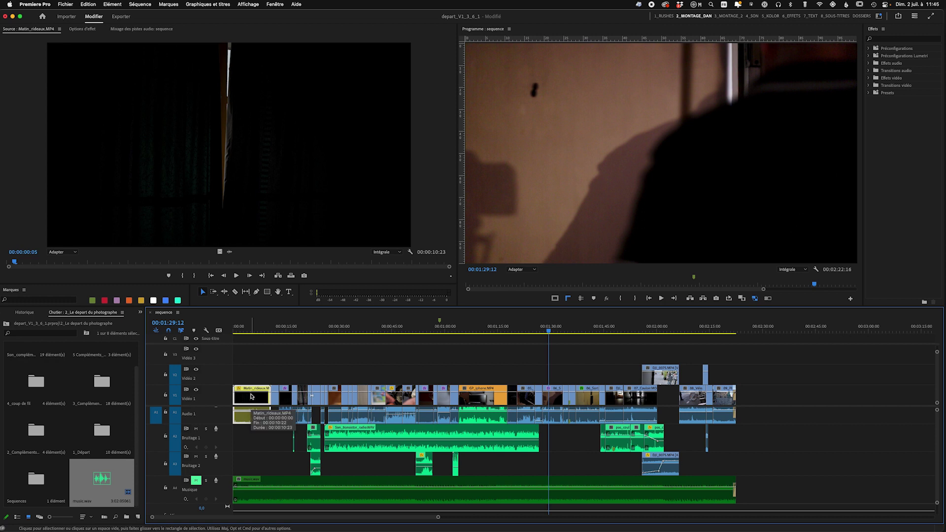
left_click(728, 399)
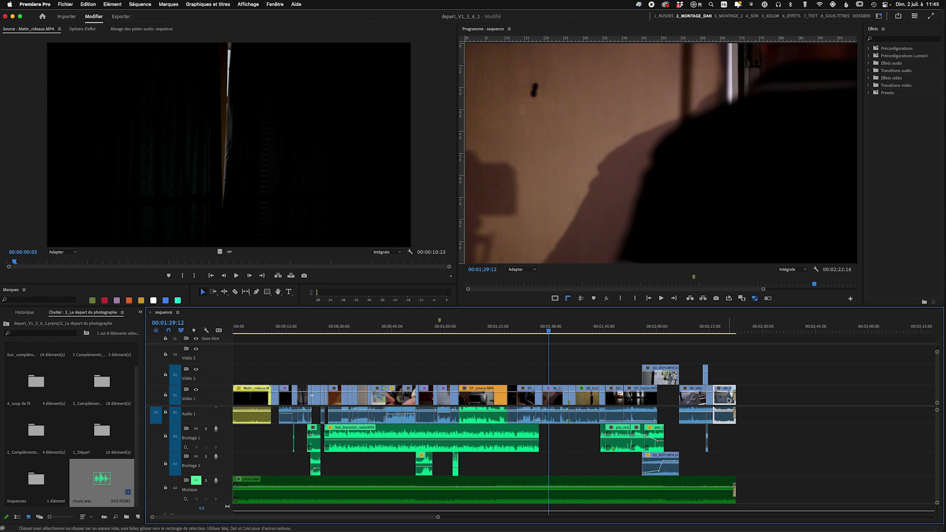
left_click(725, 406)
left_click(443, 401)
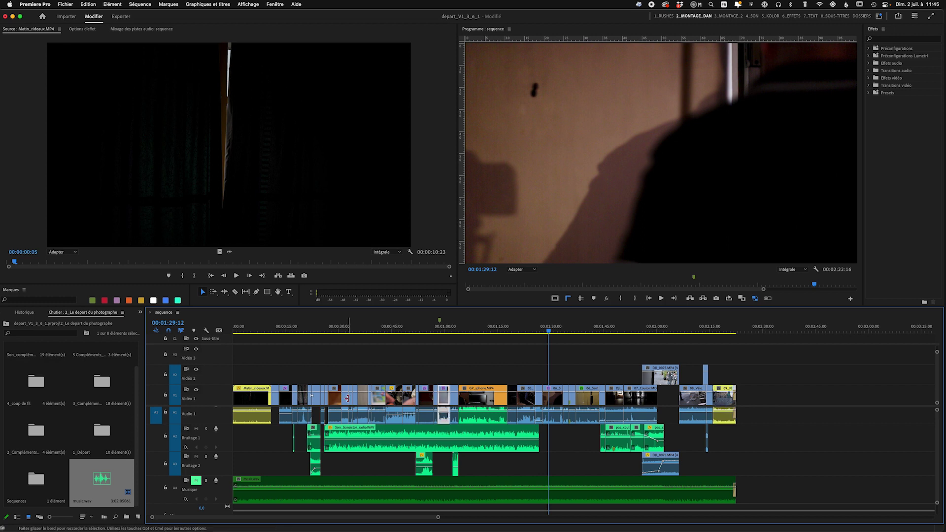
left_click(358, 400)
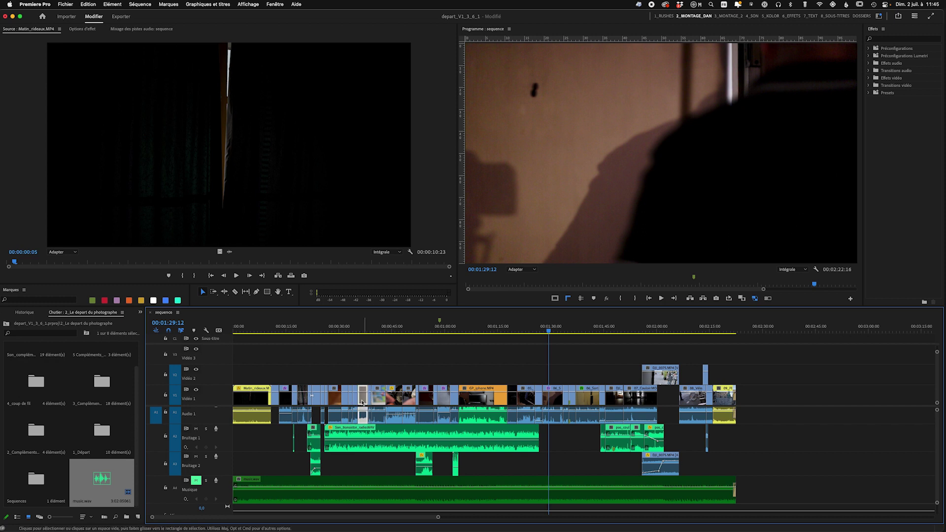
left_click(353, 394)
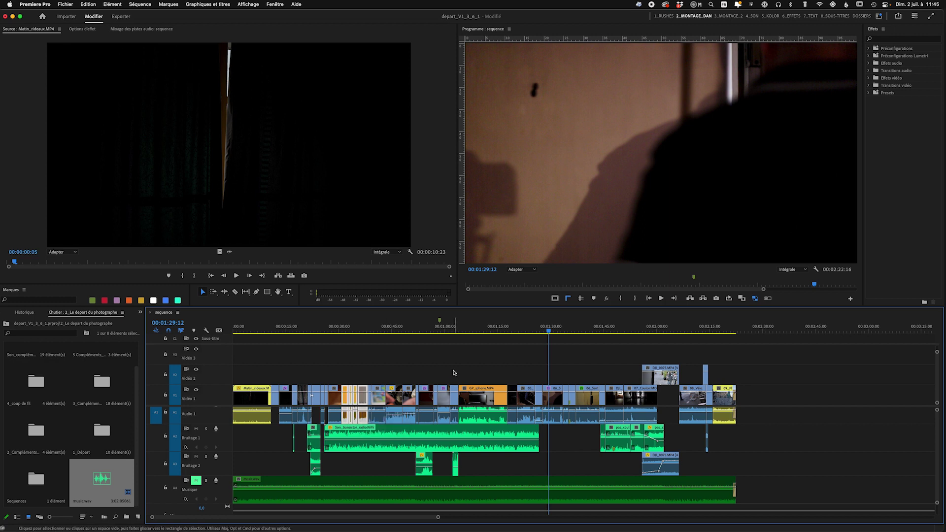
left_click(595, 367)
left_click(808, 364)
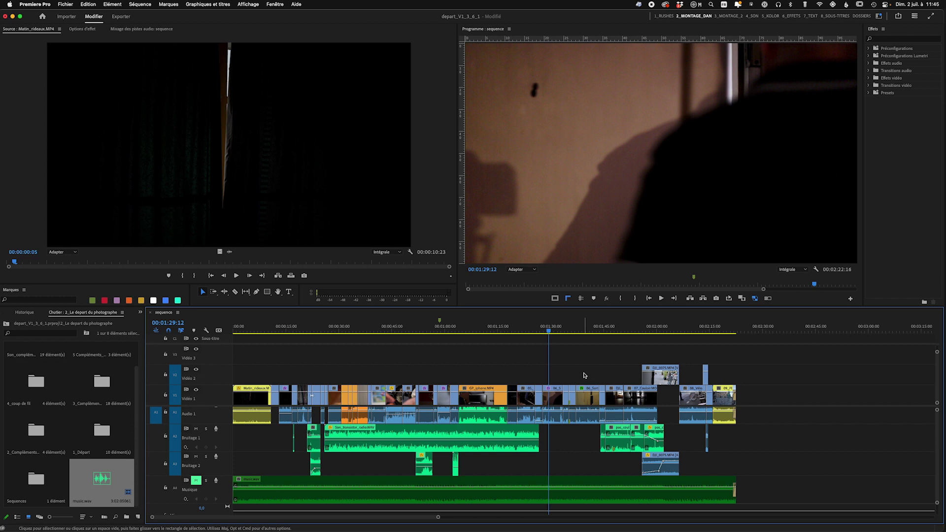
key("super+s")
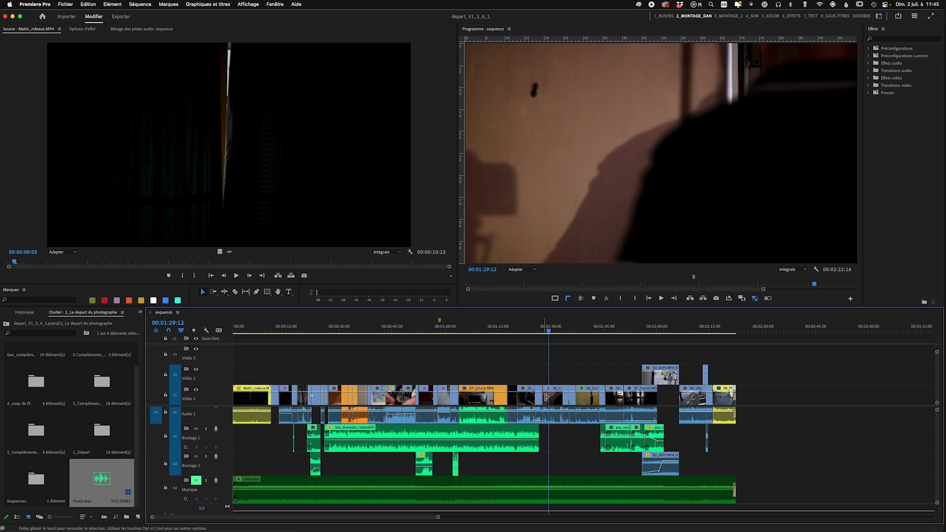
Step: In the Labels preferences, rename the Brun roux label colour to 'transitions' and confirm
left_click(33, 6)
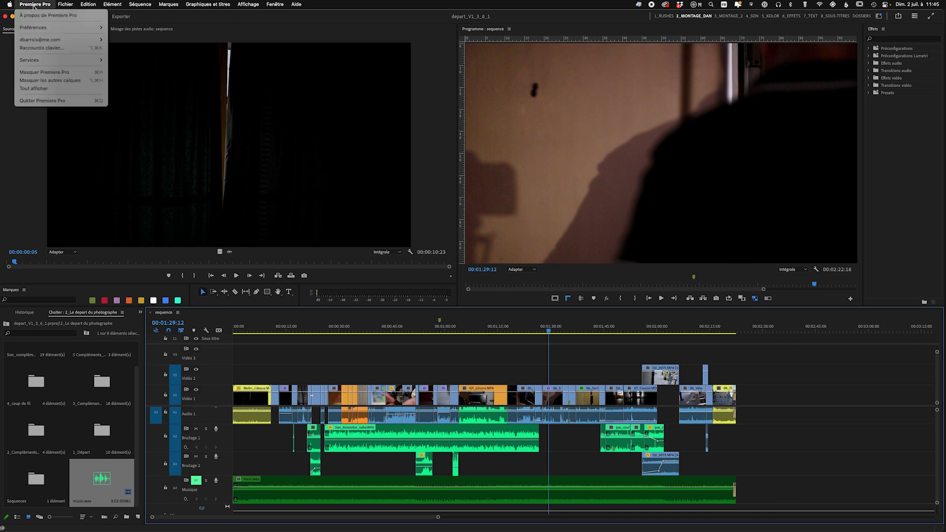
mouse_move(33, 28)
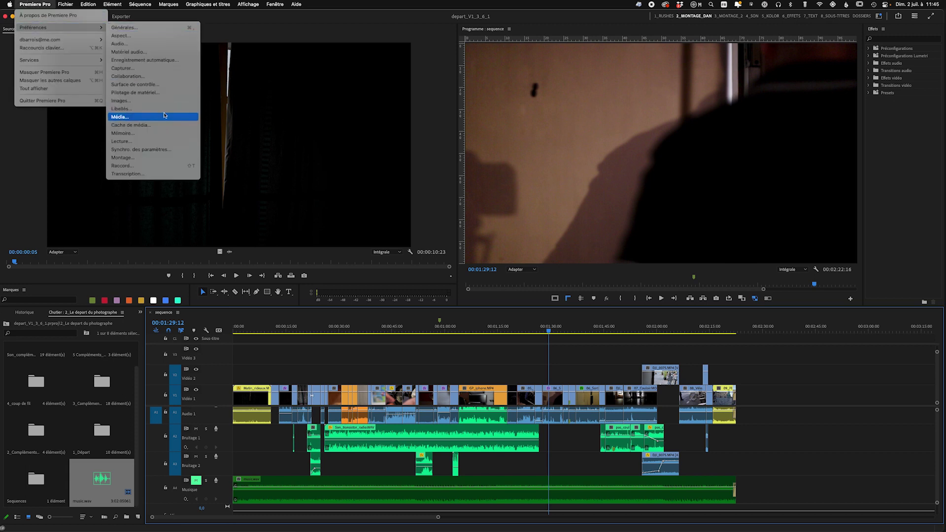
left_click(166, 110)
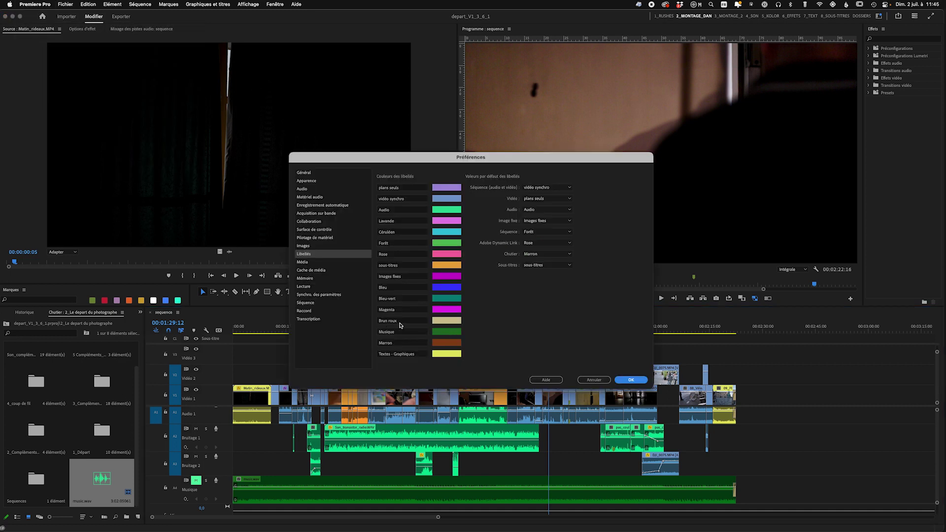
double_click(394, 322)
left_click_drag(394, 322, 364, 323)
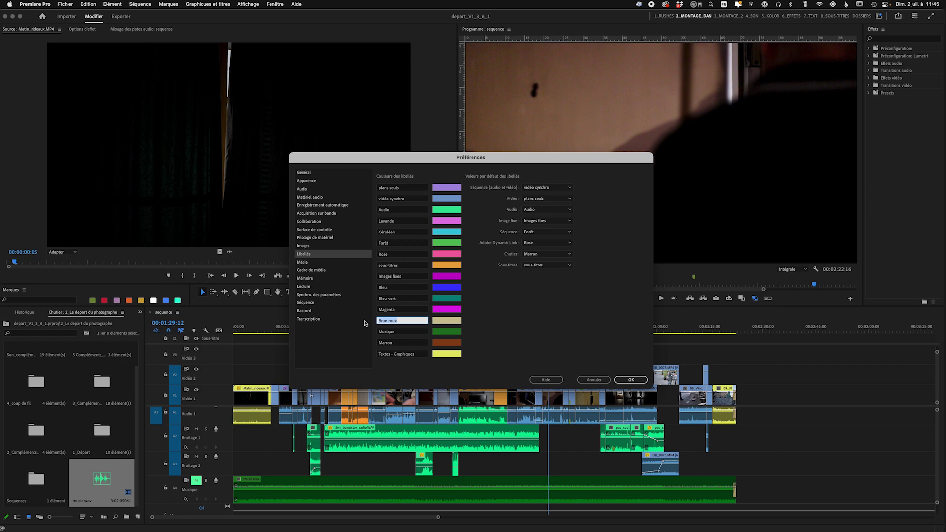
type("c")
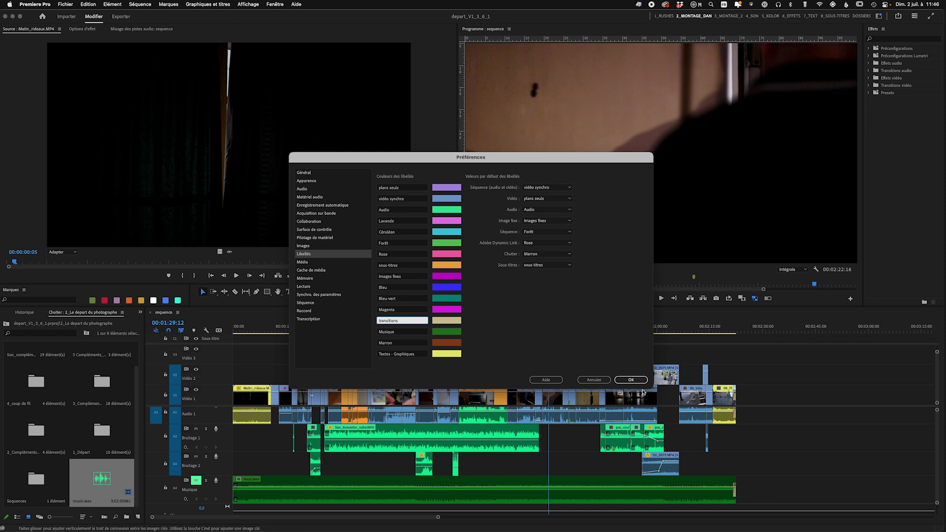
left_click(637, 383)
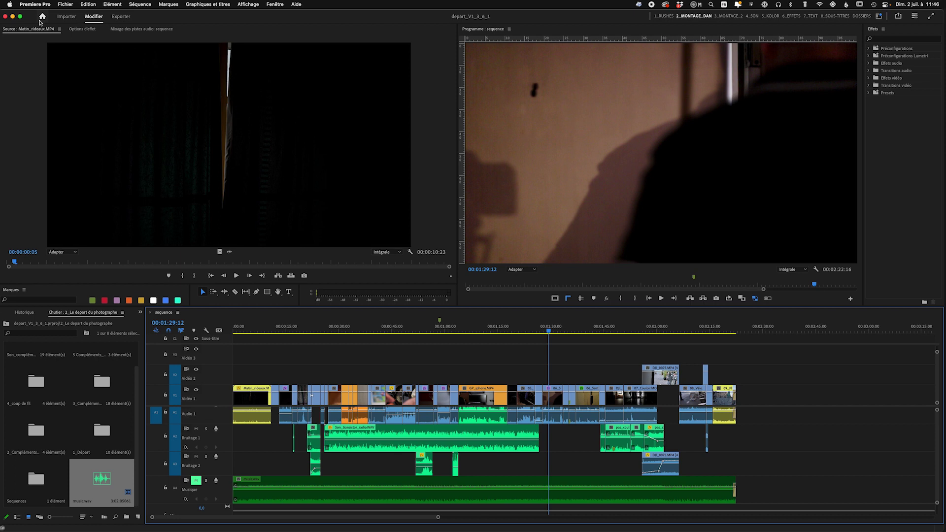
Step: Find the label commands by searching 'lib', assign 4 (Num) to the transitions label, and confirm
left_click(33, 5)
left_click(37, 48)
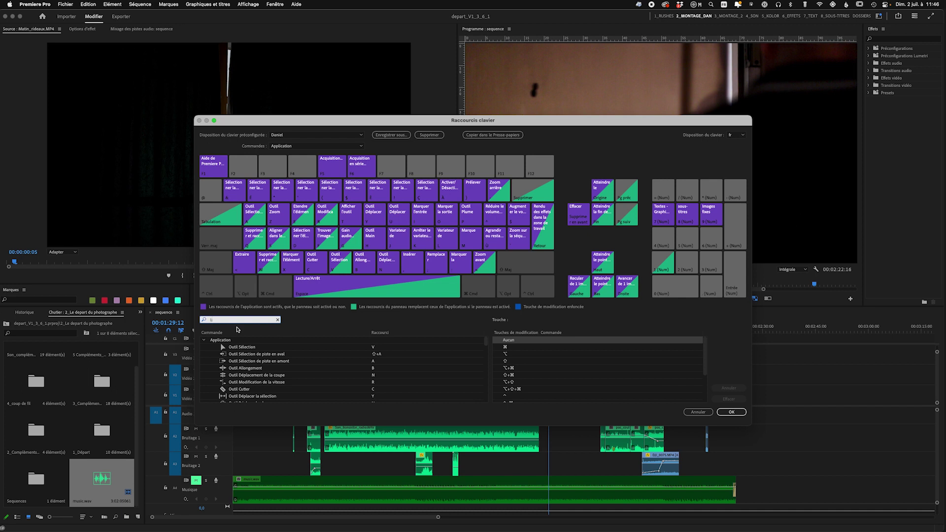
type("lib")
scroll(305, 371, "down", 2)
scroll(305, 371, "down", 1)
scroll(306, 372, "down", 1)
scroll(306, 372, "down", 1)
scroll(306, 373, "down", 1)
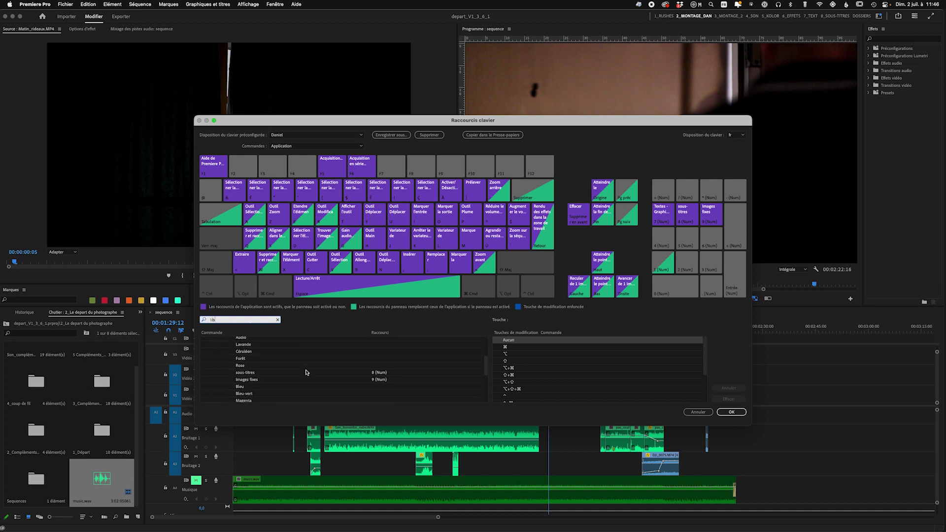
scroll(297, 375, "down", 1)
scroll(297, 376, "down", 1)
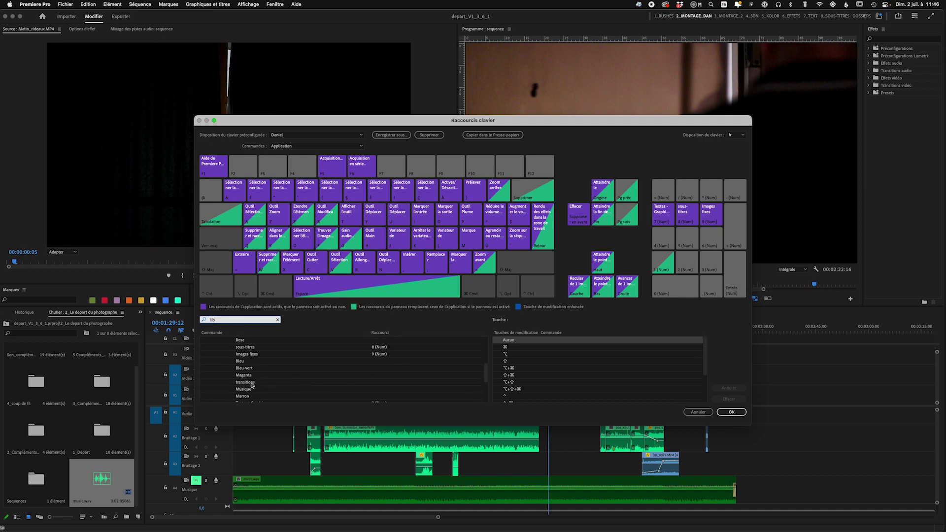
left_click_drag(251, 385, 665, 241)
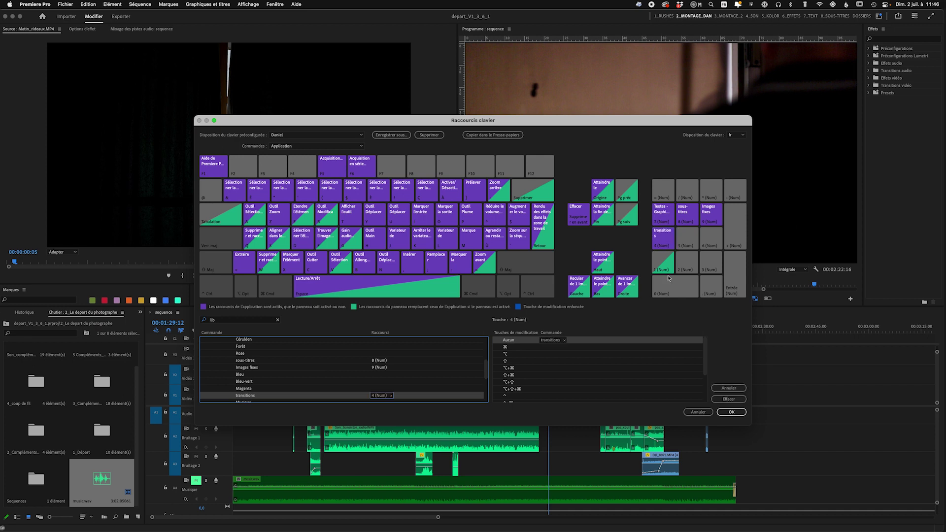
left_click(730, 412)
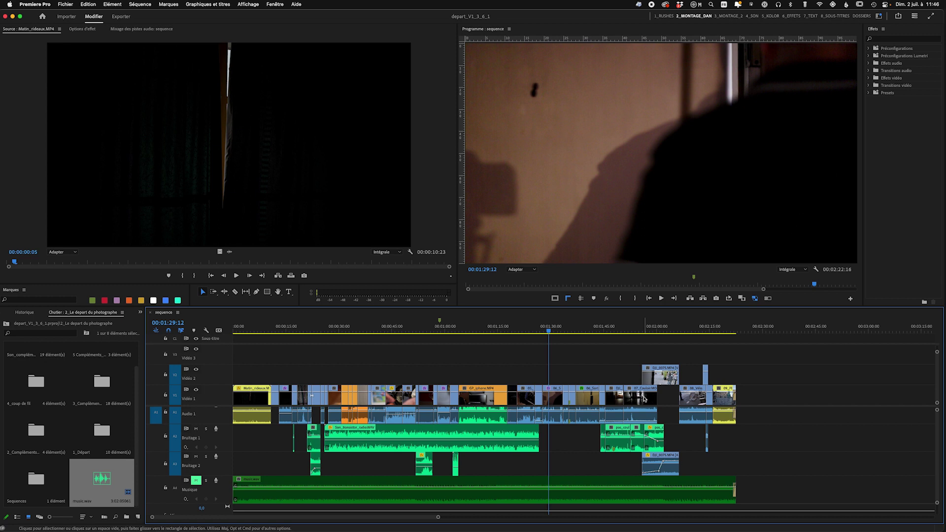
Step: Select the V1 clip just before 07_Couloir and give it the transitions label via its shortcut
left_click(644, 398)
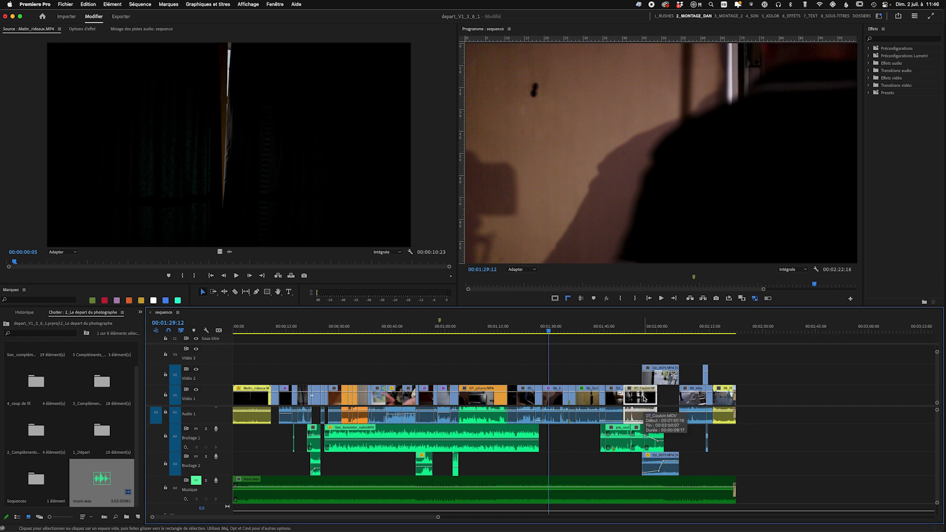
left_click(788, 380)
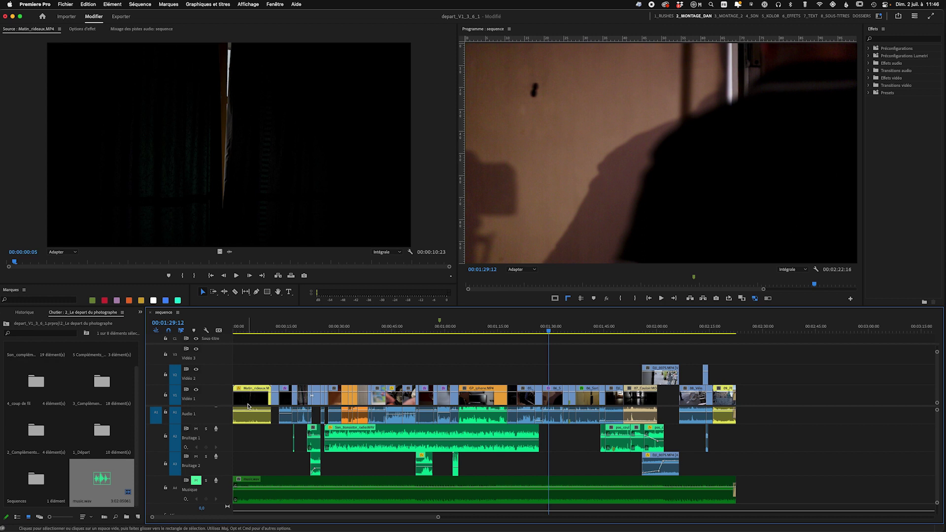
left_click(582, 400)
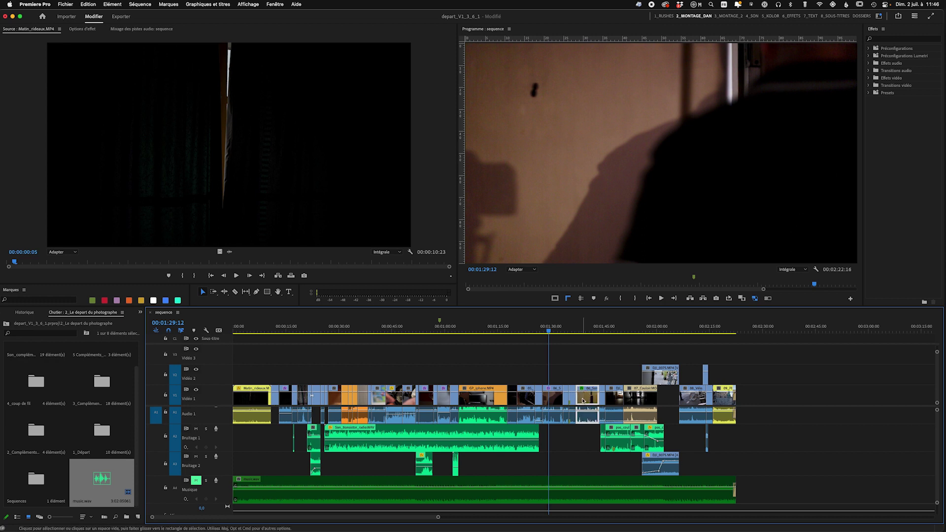
key("ctrl+4")
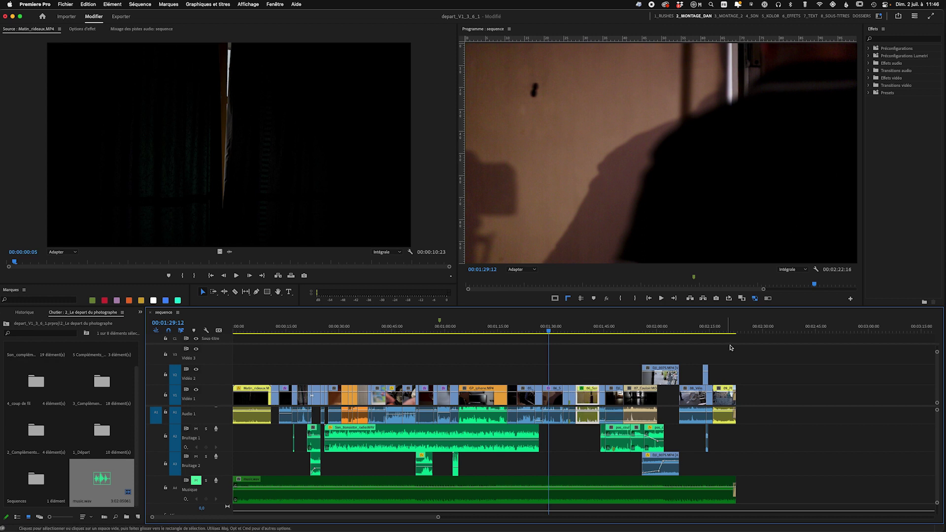